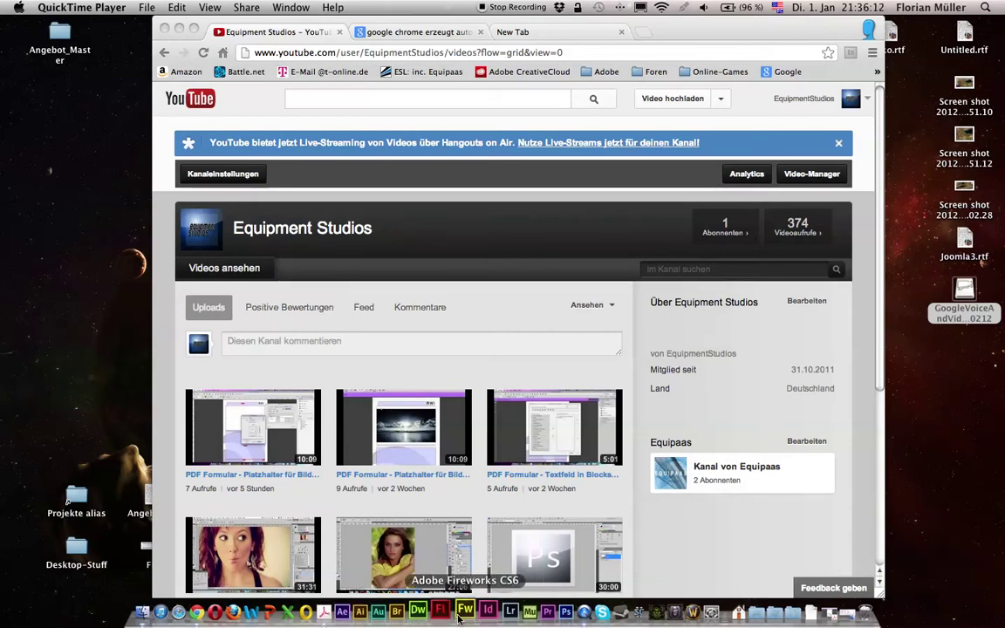
# Step: Switch from YouTube to Acrobat so Vorlage_Angebot_use.pdf is in front
pyautogui.click(333, 612)
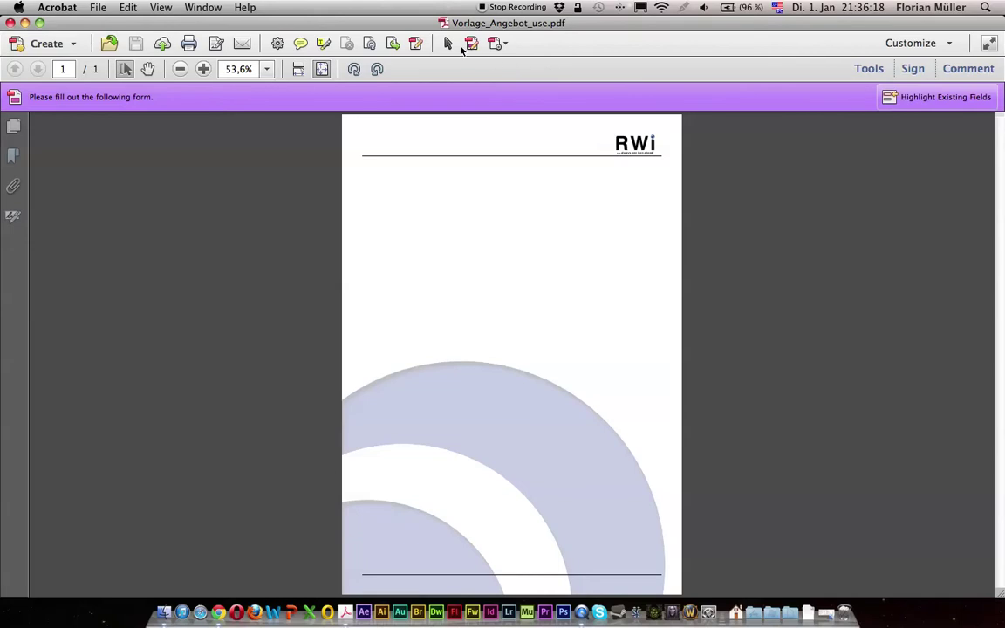
# Step: Highlight the form fields, test the picture field without choosing an image, then show the Tools pane
pyautogui.click(956, 105)
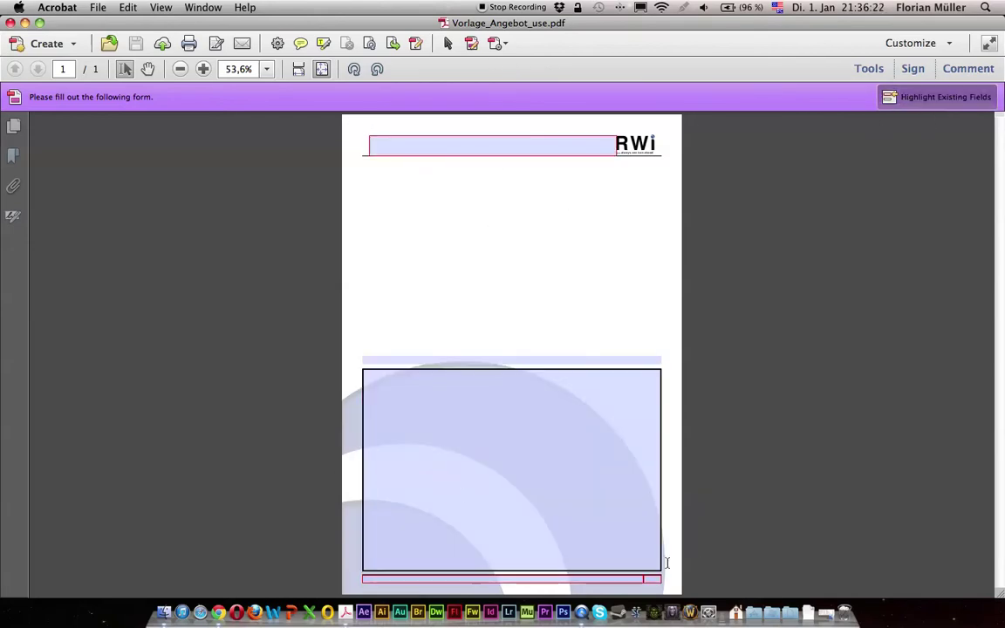
pyautogui.click(553, 433)
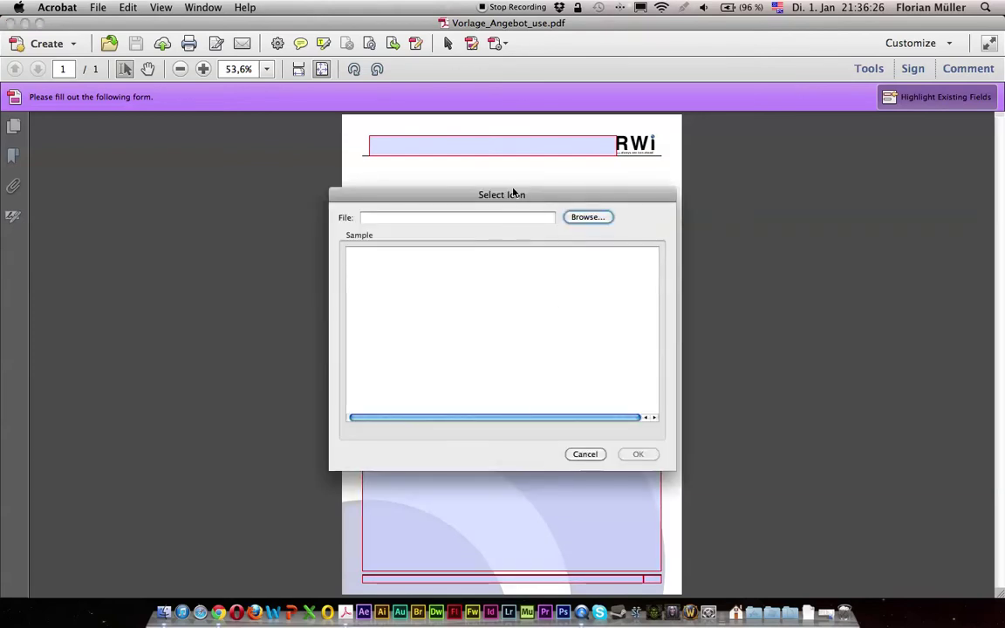
pyautogui.click(584, 455)
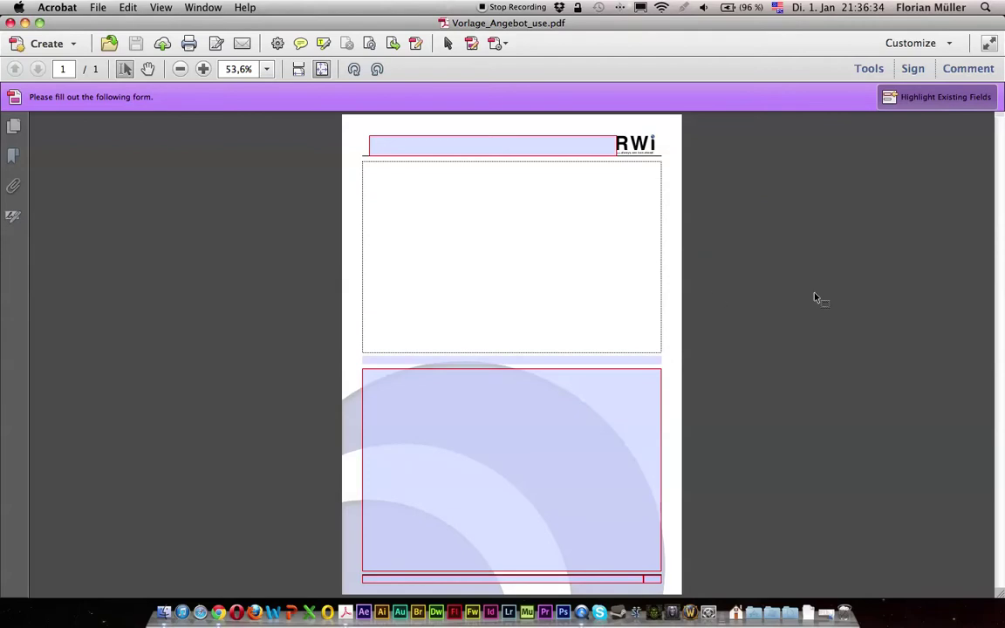
pyautogui.click(471, 43)
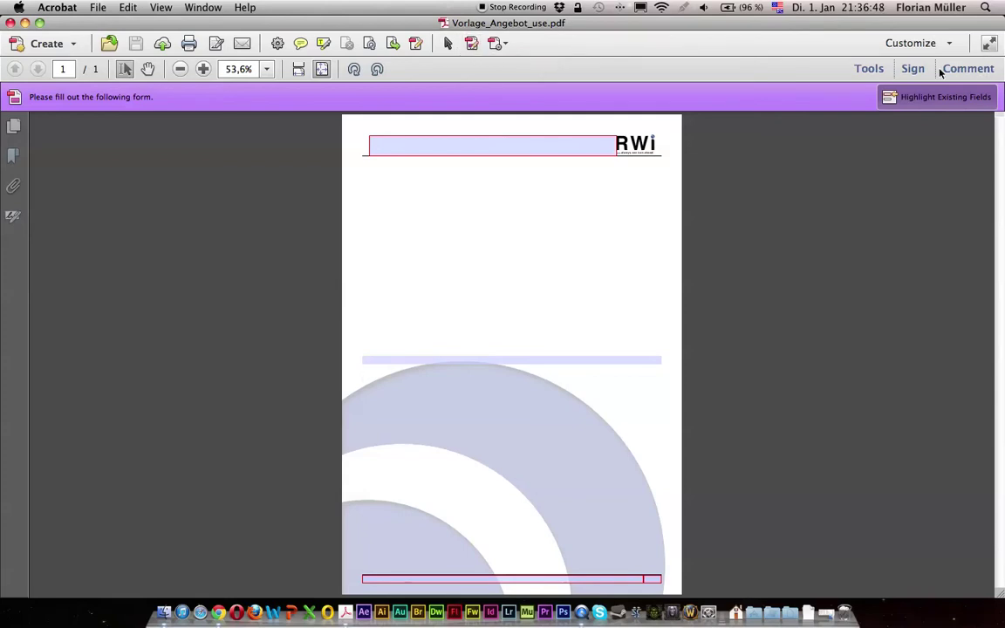
pyautogui.click(873, 71)
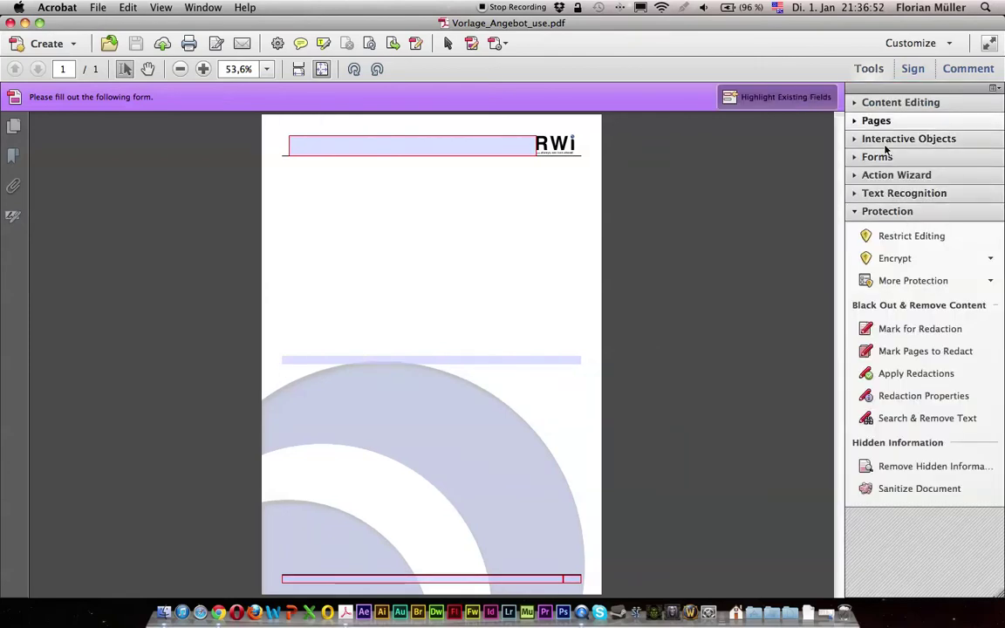
# Step: Enter form editing from Forms and select the Textfeld, Bildquelle and Picture fields, ending on Textfeld
pyautogui.click(883, 159)
pyautogui.click(889, 203)
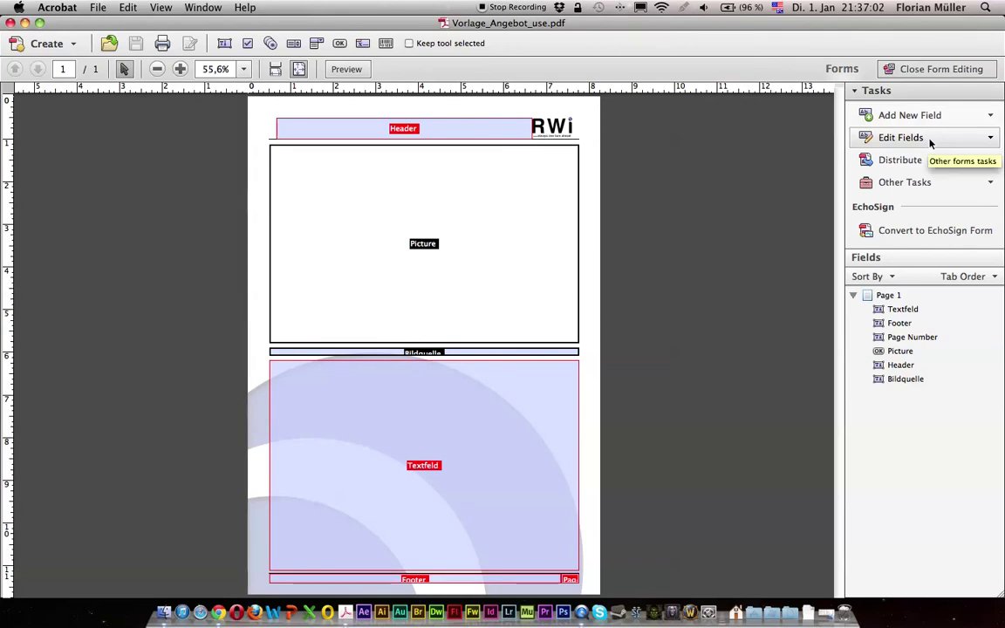
pyautogui.click(483, 483)
pyautogui.click(230, 493)
pyautogui.click(343, 351)
pyautogui.click(397, 296)
pyautogui.click(452, 448)
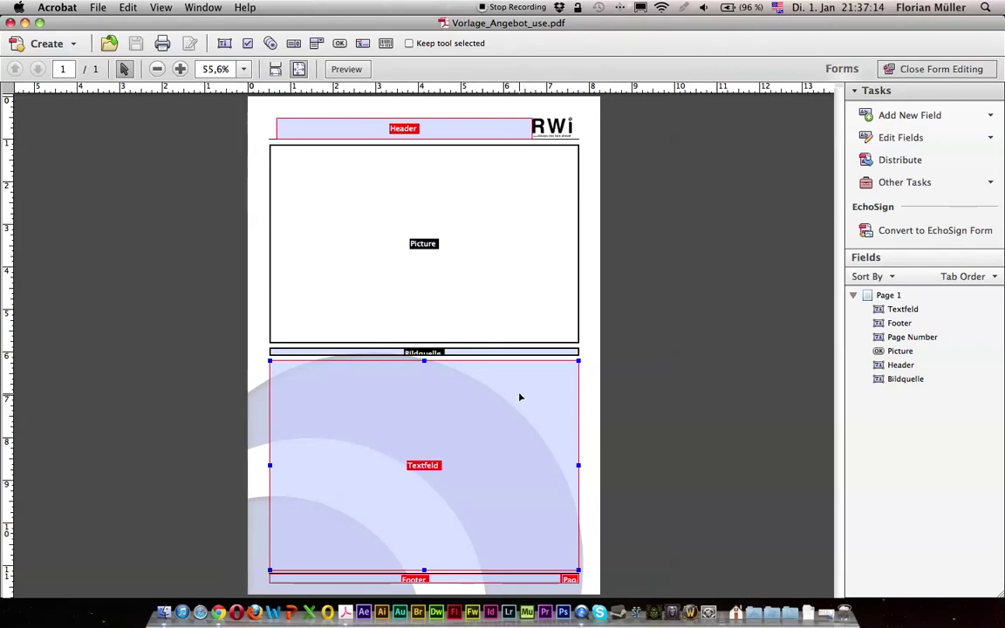
# Step: Open Textfeld's properties, keep left alignment, and review its Options, Position and Appearance tabs
pyautogui.rightClick(522, 356)
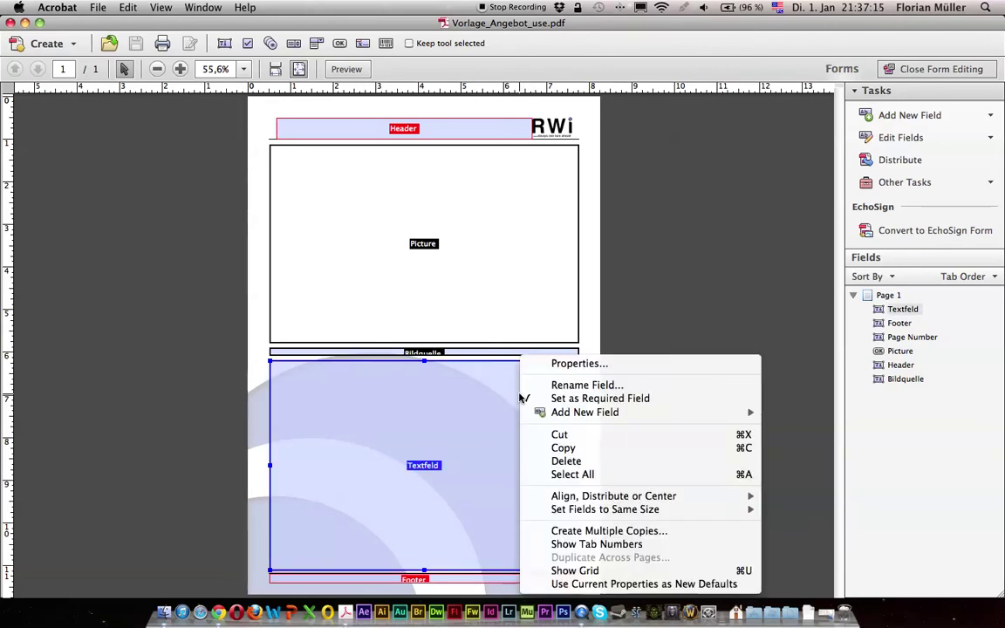
pyautogui.click(663, 365)
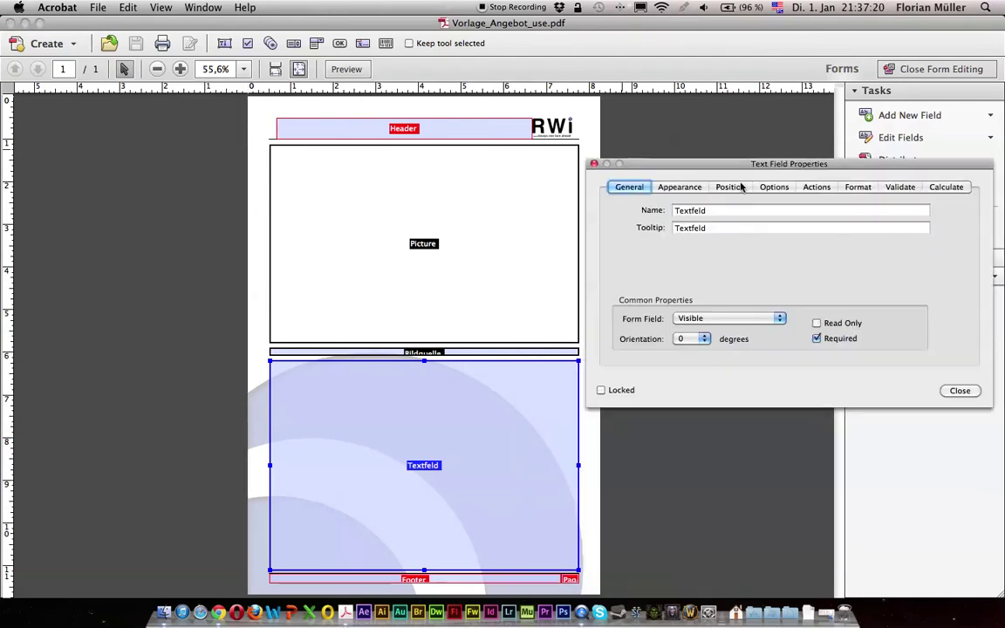
pyautogui.moveTo(753, 167); pyautogui.dragTo(395, 204)
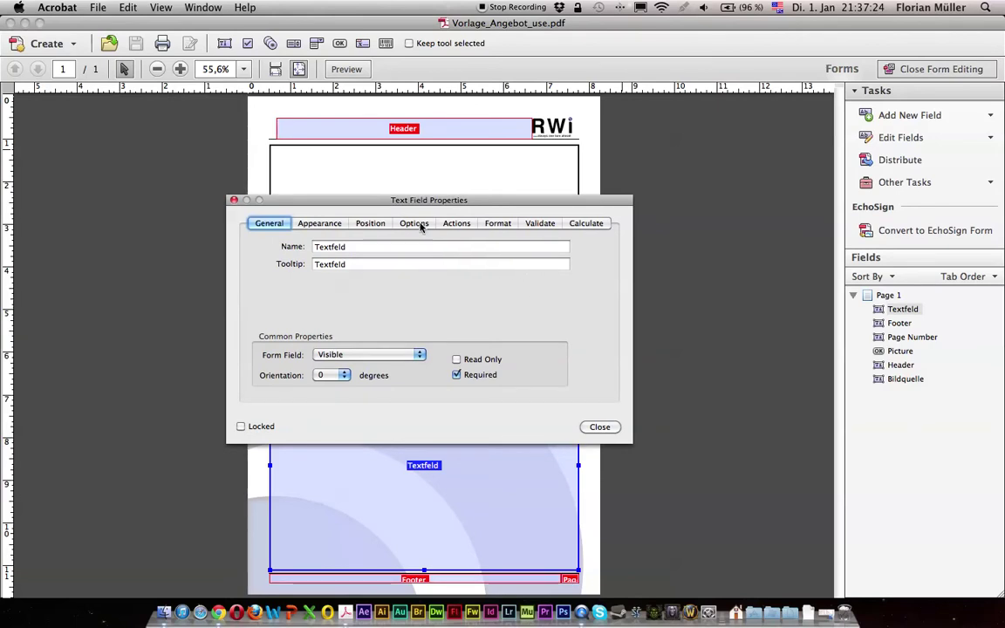
pyautogui.click(416, 223)
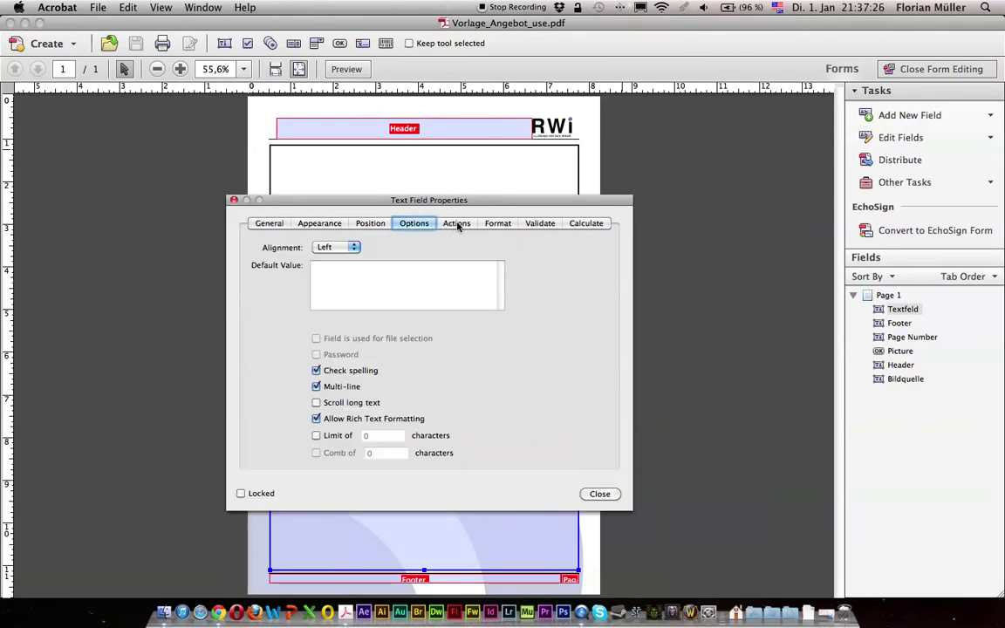
pyautogui.click(335, 248)
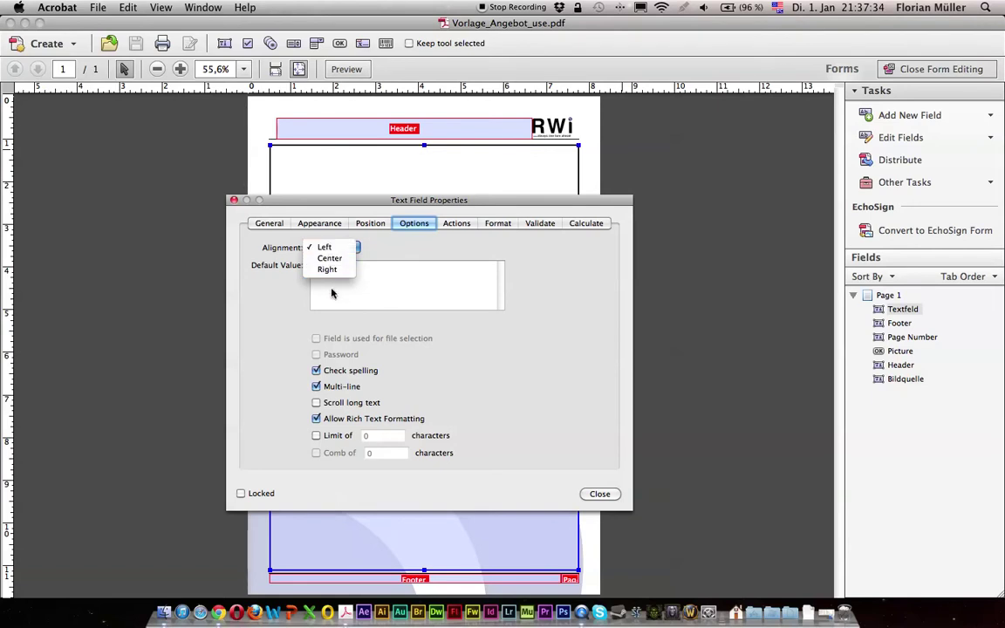
pyautogui.click(410, 252)
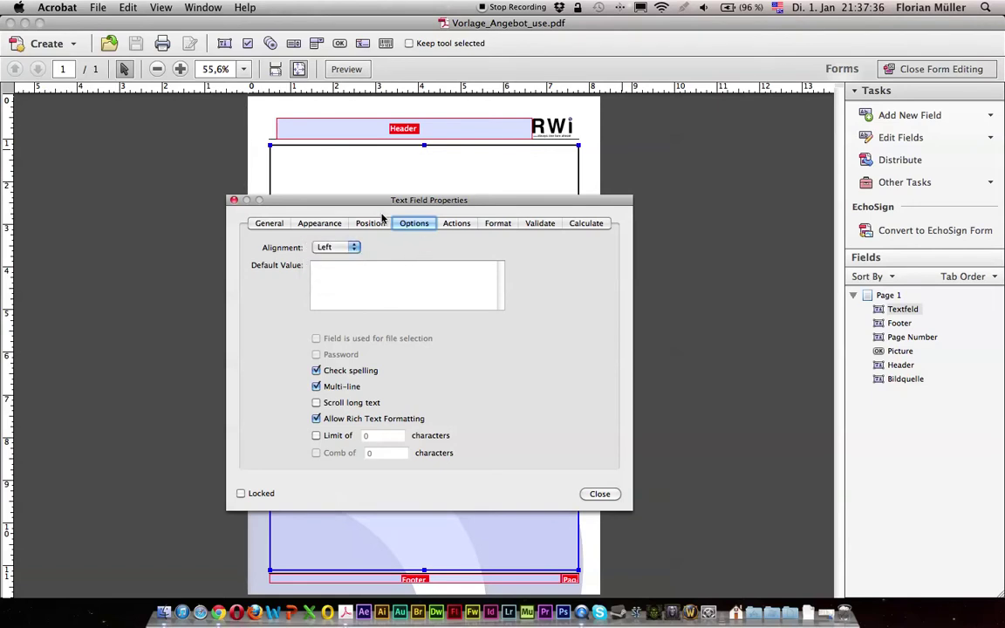
pyautogui.click(368, 224)
pyautogui.click(411, 224)
pyautogui.click(338, 224)
pyautogui.click(372, 224)
pyautogui.click(414, 224)
# Step: Turn on Allow Rich Text Formatting for Textfeld, then close properties and form editing
pyautogui.click(315, 419)
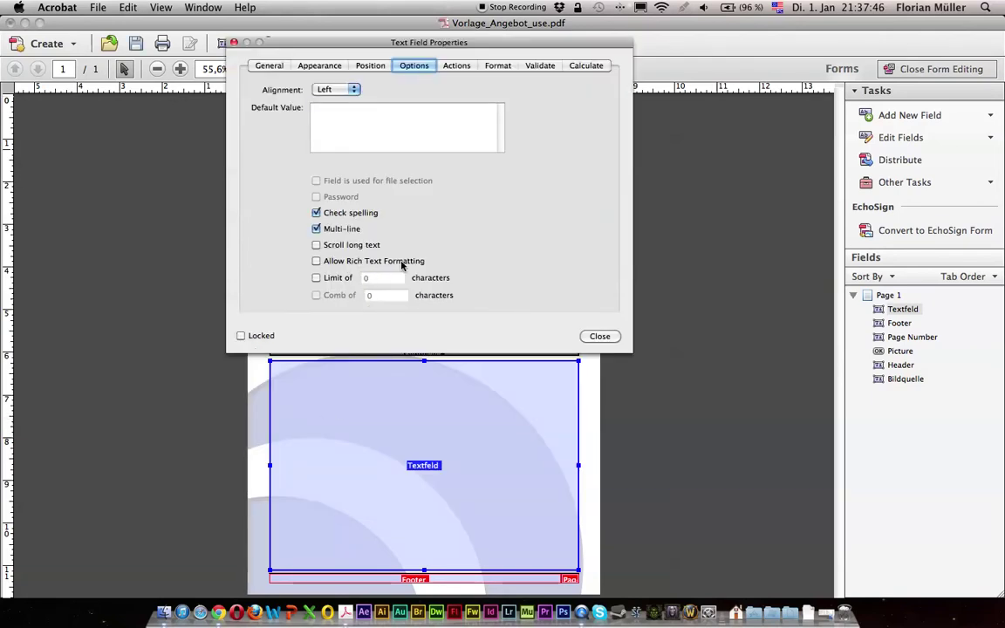
pyautogui.click(316, 262)
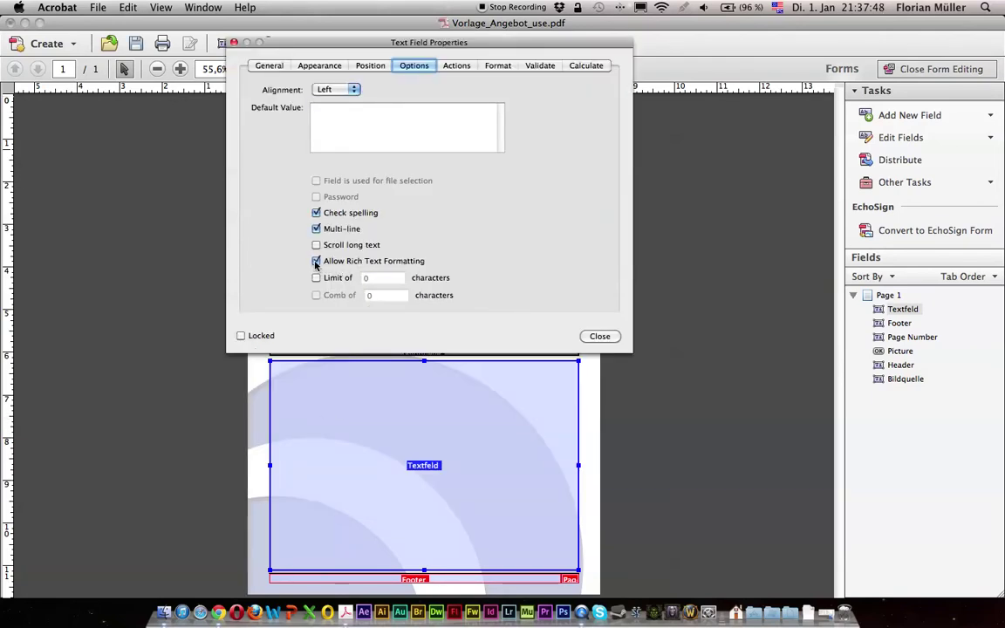
pyautogui.click(315, 261)
pyautogui.click(262, 65)
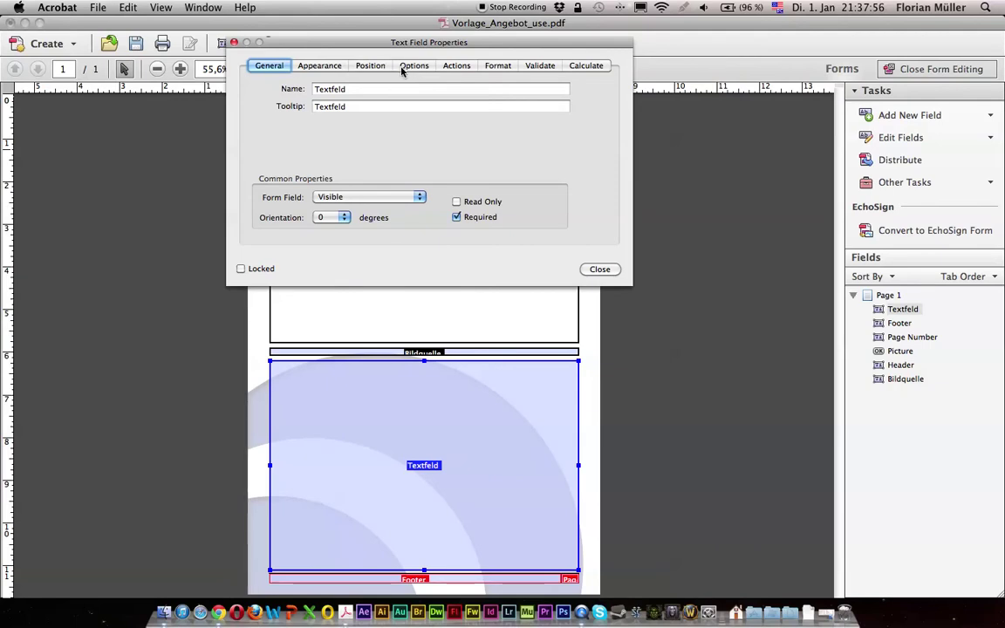
pyautogui.click(411, 67)
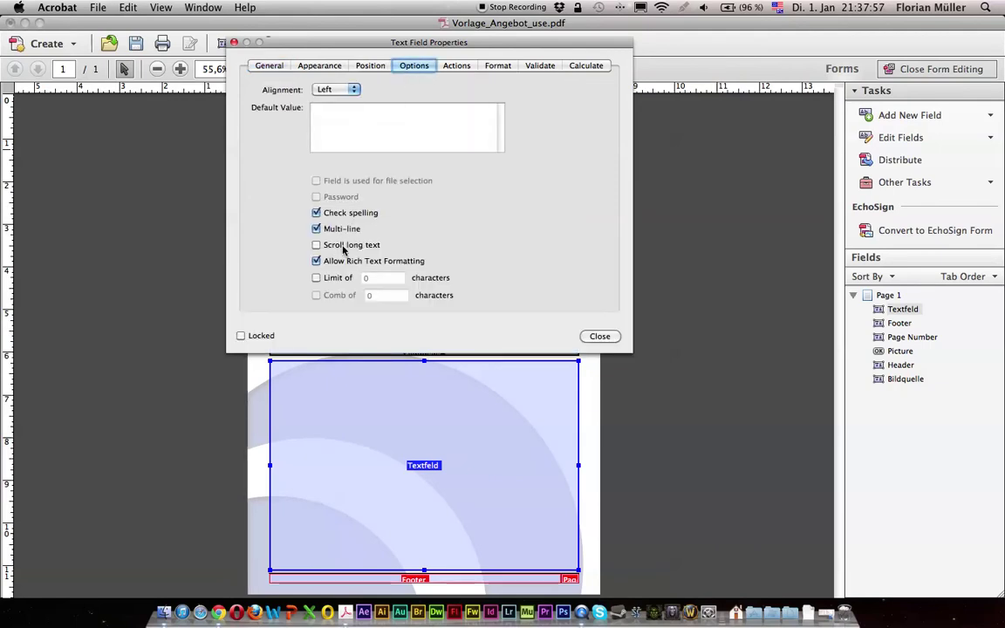
pyautogui.click(601, 337)
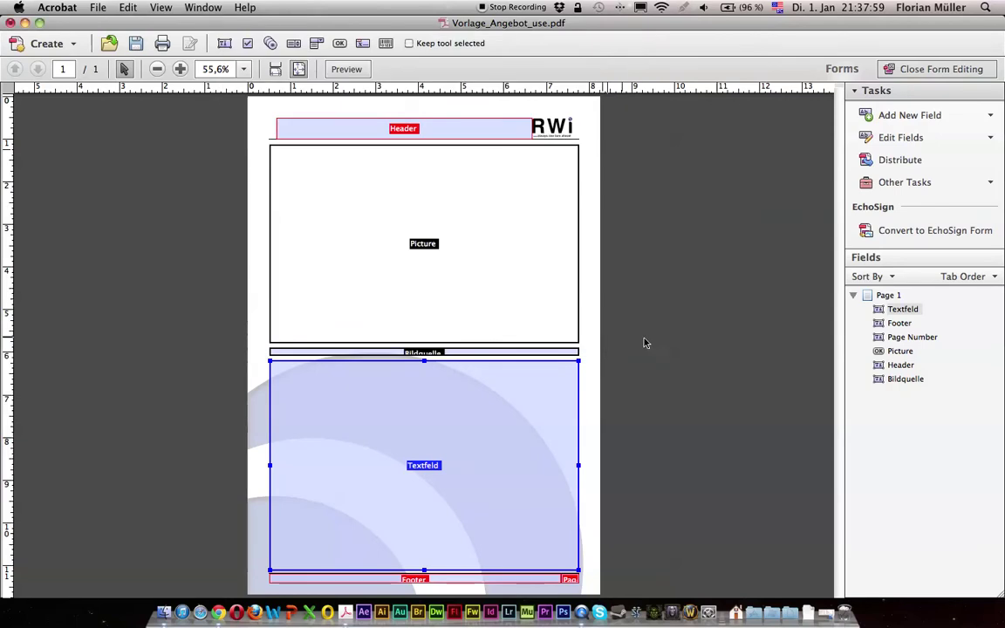
pyautogui.click(931, 69)
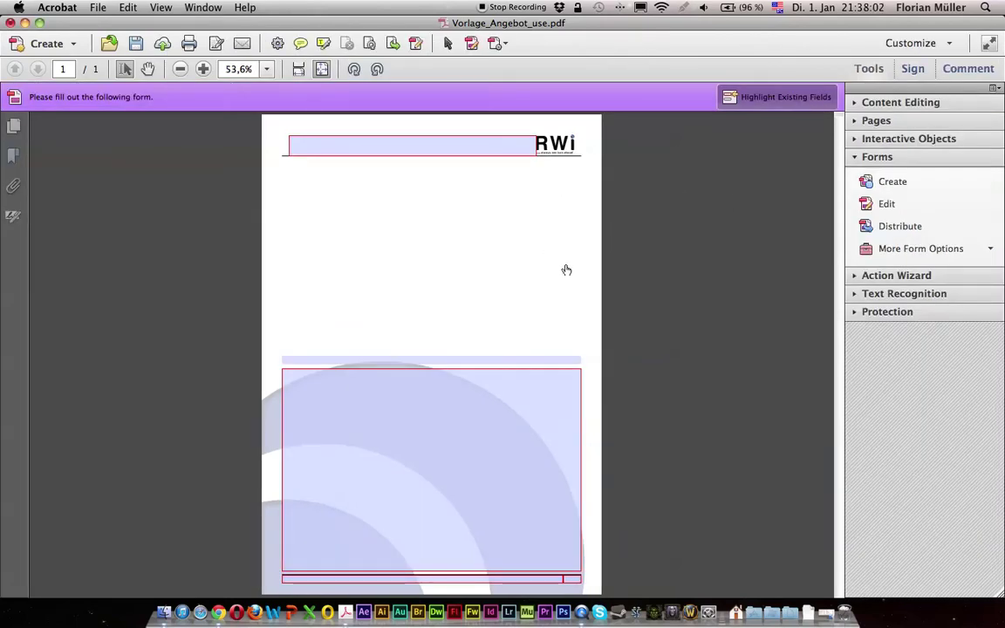
# Step: Bring up the Textfeld's text formatting palette, keeping Arial font and black colour
pyautogui.click(388, 422)
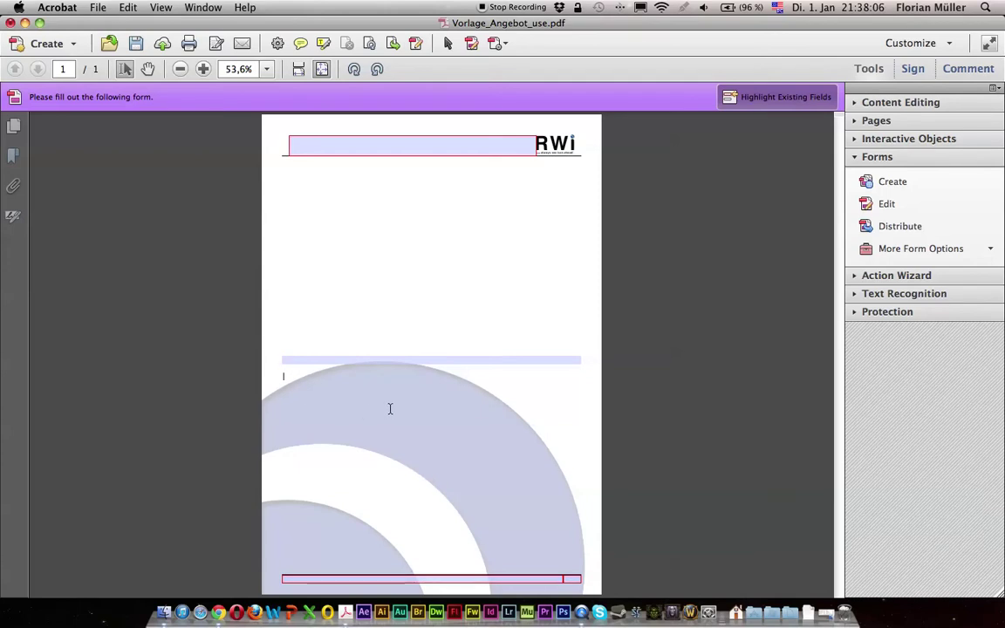
pyautogui.press('super+e')
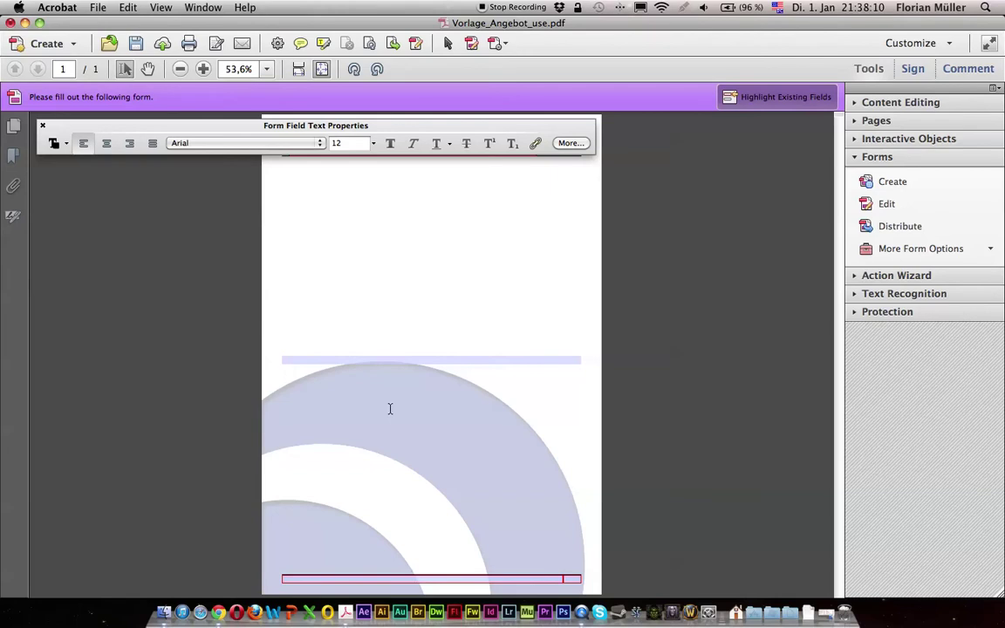
pyautogui.moveTo(288, 128)
pyautogui.mouseDown()
pyautogui.moveTo(267, 114)
pyautogui.moveTo(291, 128)
pyautogui.mouseUp()
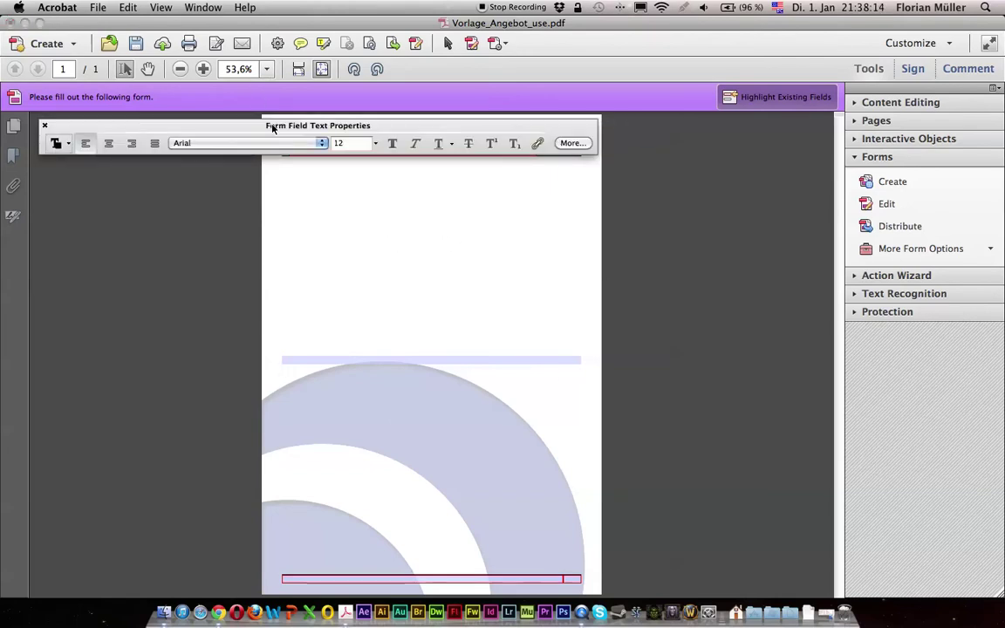
pyautogui.click(321, 145)
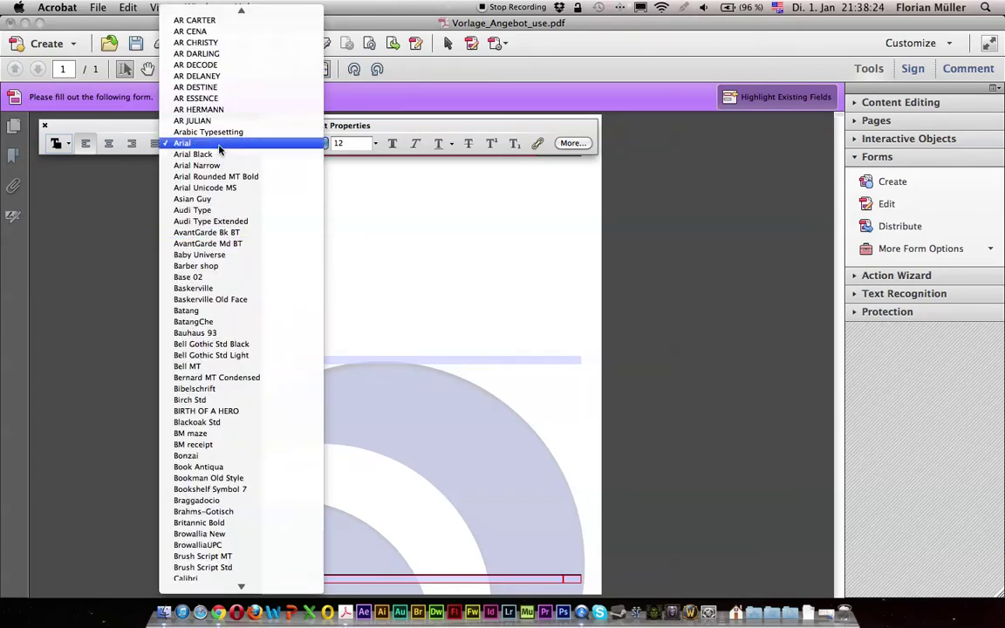
pyautogui.press('Escape')
pyautogui.click(68, 145)
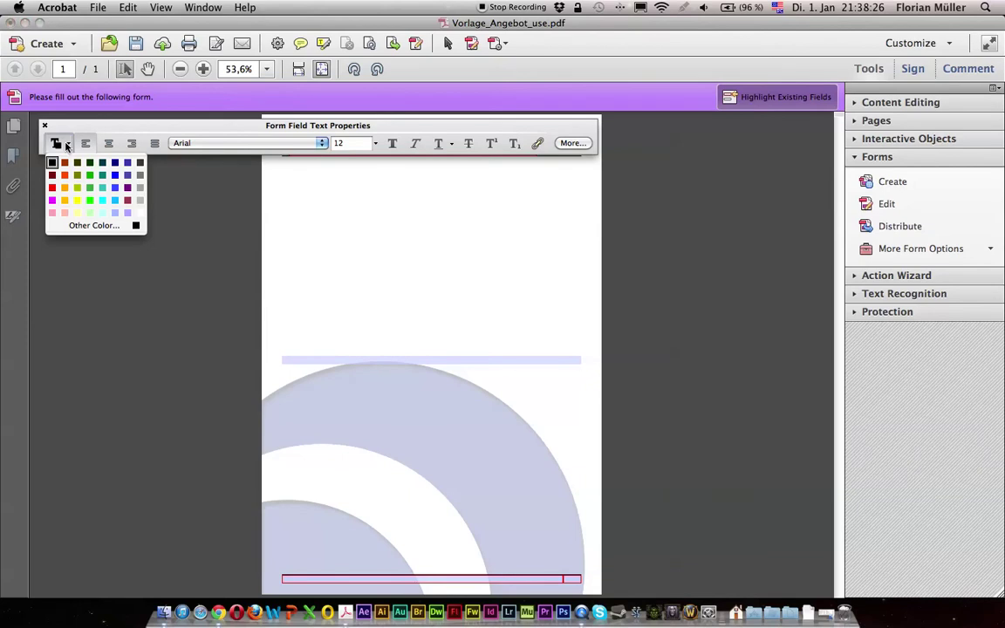
pyautogui.press('Escape')
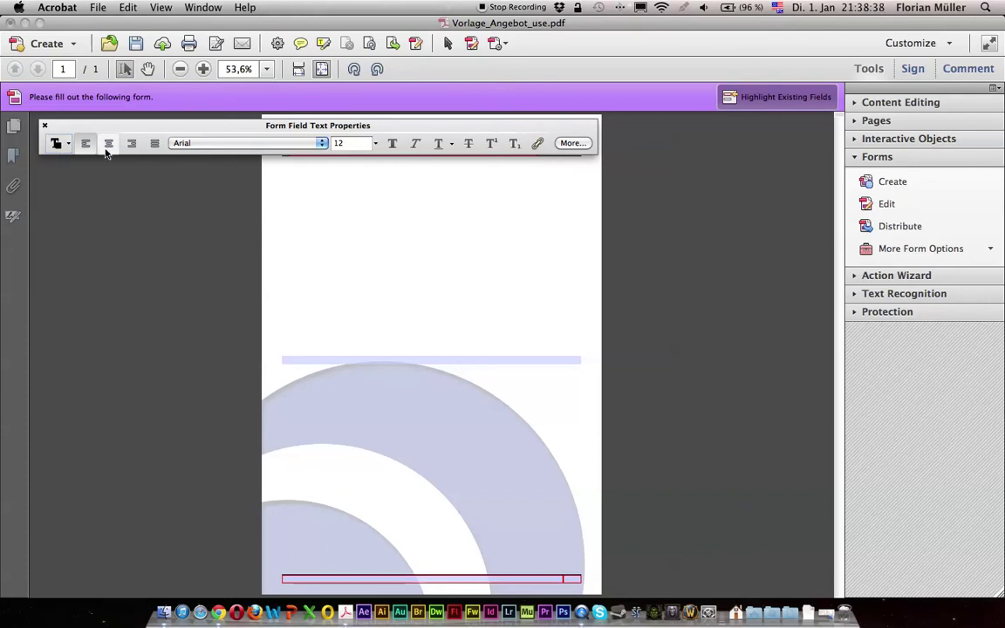
# Step: Justify the field text, type 'asd' as a test, and start a new Chrome tab
pyautogui.click(155, 144)
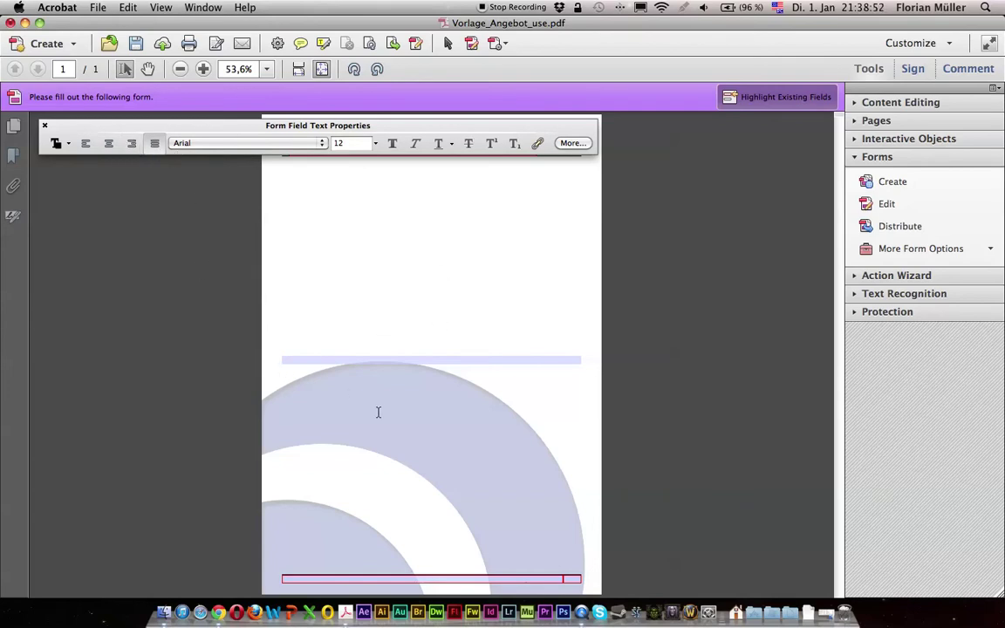
pyautogui.write('asdfhk')
pyautogui.click(213, 612)
pyautogui.click(642, 33)
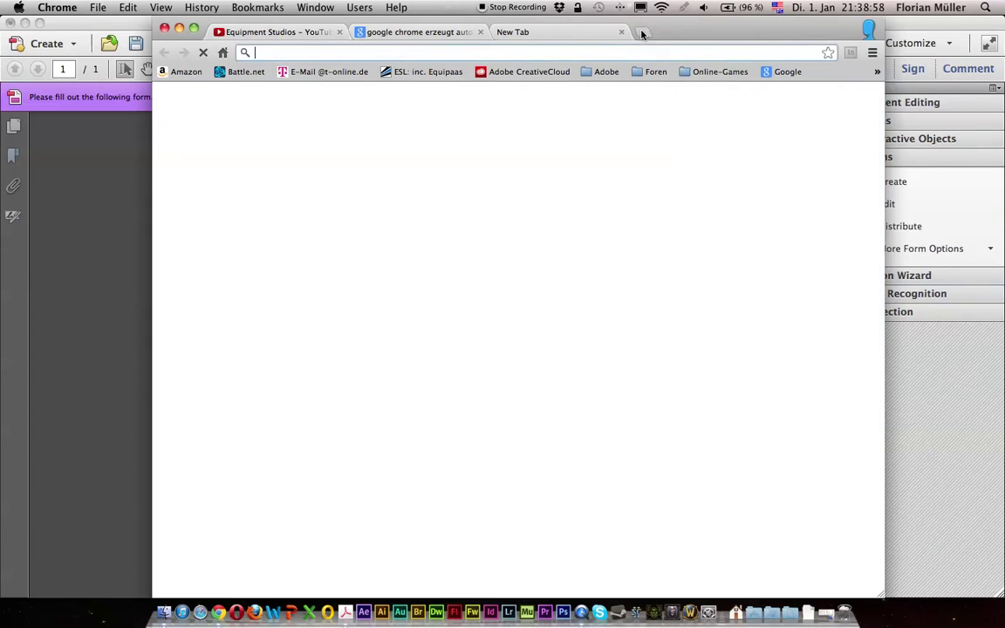
# Step: Search Google for 'lorem ipsum' and select the generated text on loremipsum.de
pyautogui.click(366, 225)
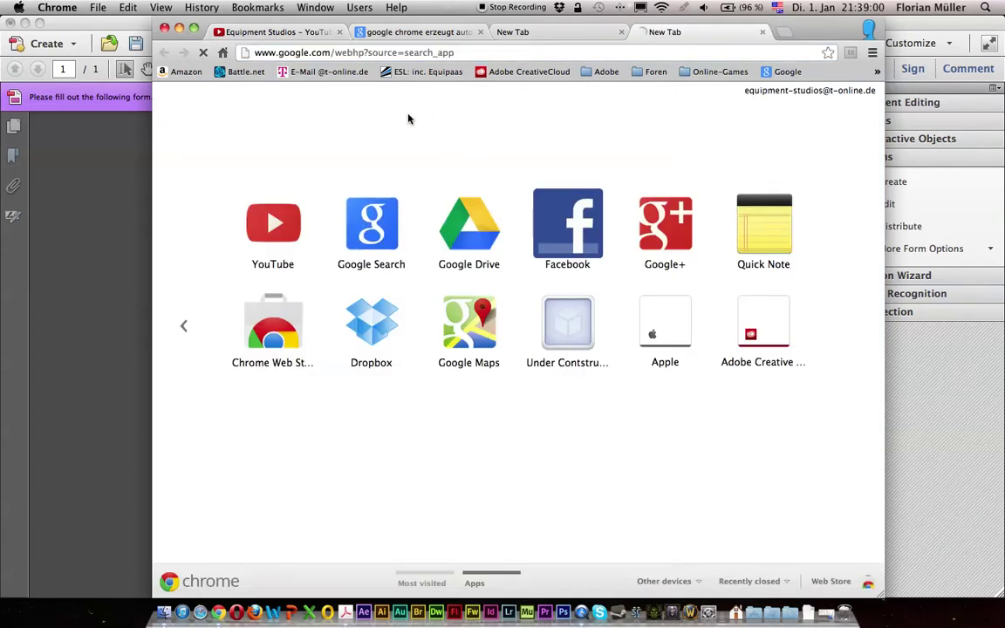
pyautogui.write('l')
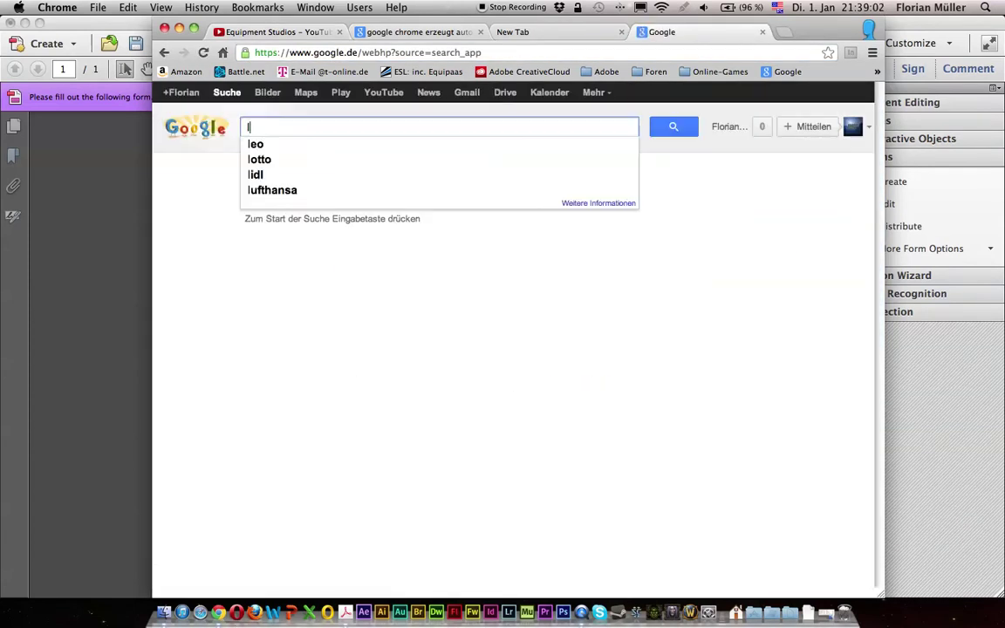
pyautogui.write('orem ipsum')
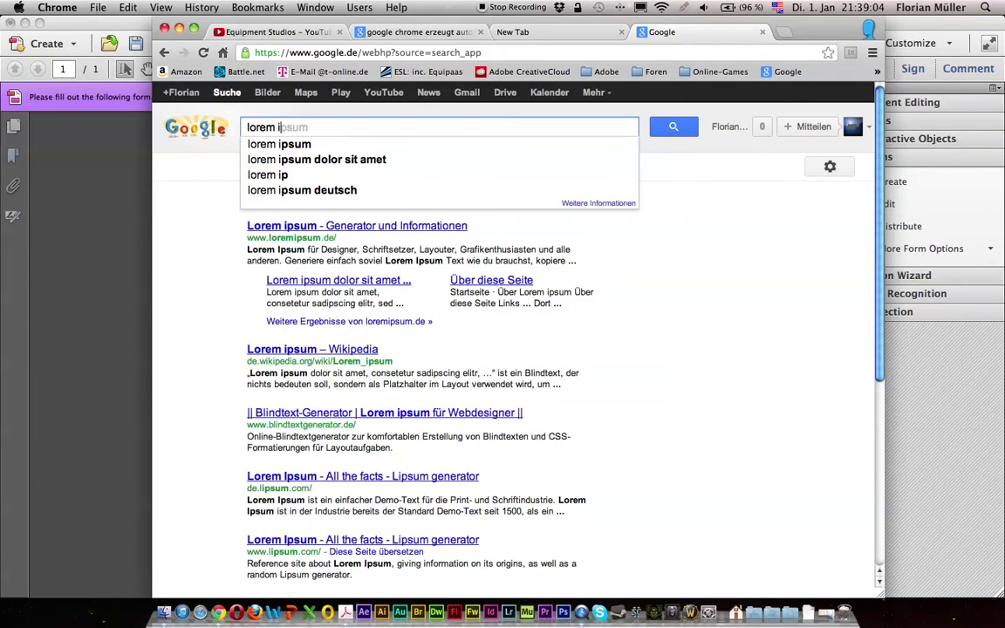
pyautogui.press('Return')
pyautogui.click(358, 219)
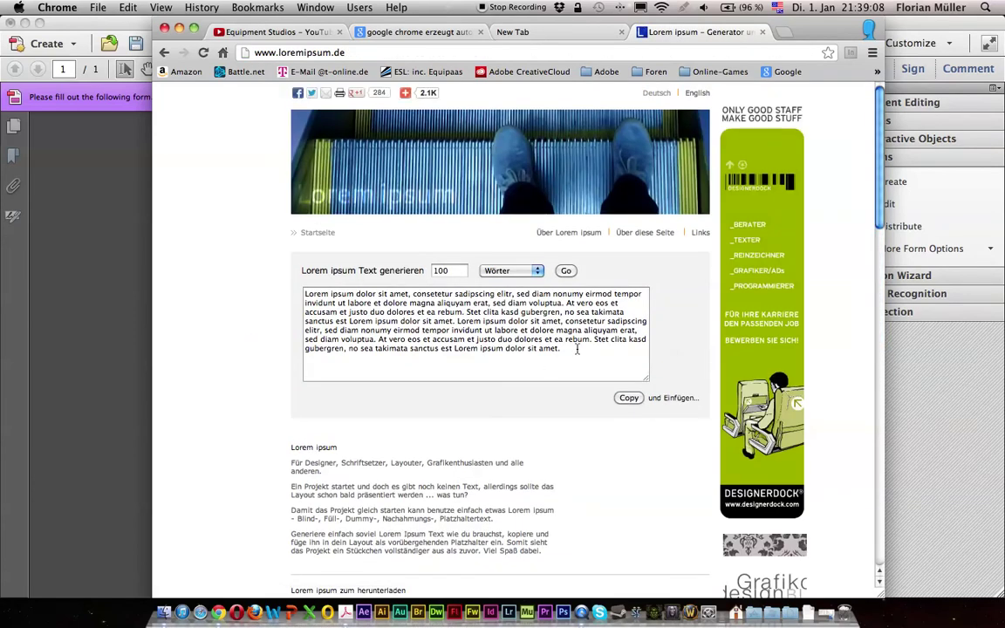
pyautogui.moveTo(577, 350); pyautogui.dragTo(274, 278)
pyautogui.press('super+c')
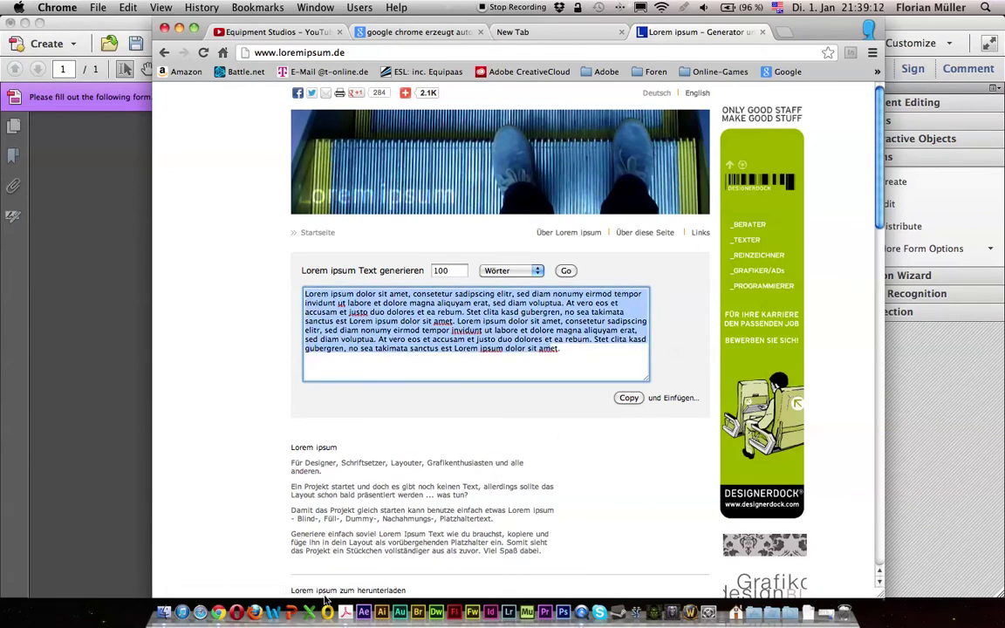
# Step: Replace the Textfeld's test text in Acrobat with the pasted lorem ipsum
pyautogui.click(346, 612)
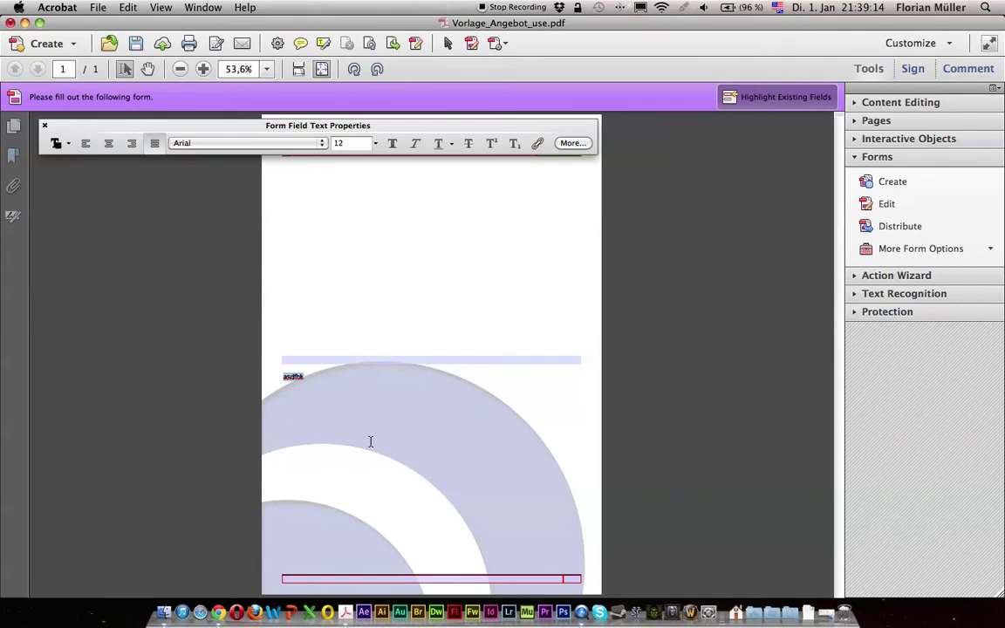
pyautogui.press('super+a')
pyautogui.press('super+v')
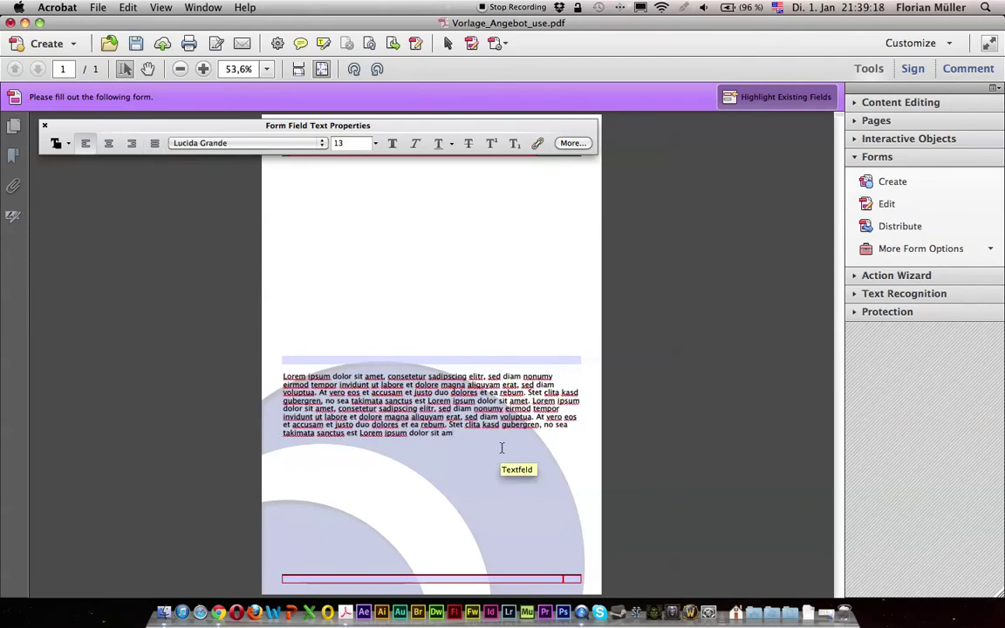
# Step: Select the pasted lorem ipsum paragraph in Textfeld and set it to justified
pyautogui.moveTo(471, 444); pyautogui.dragTo(209, 325)
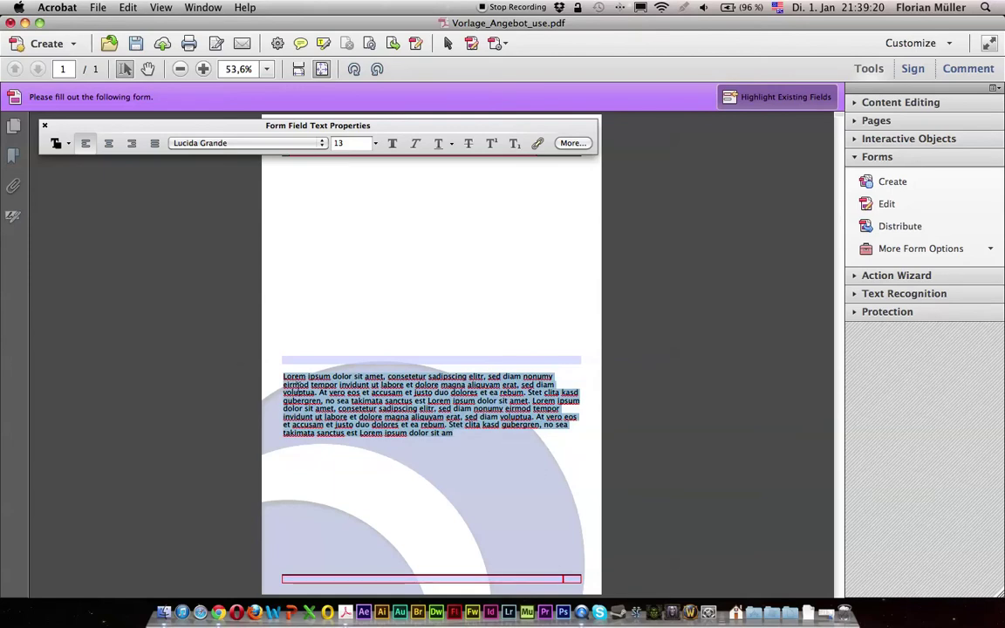
pyautogui.click(153, 144)
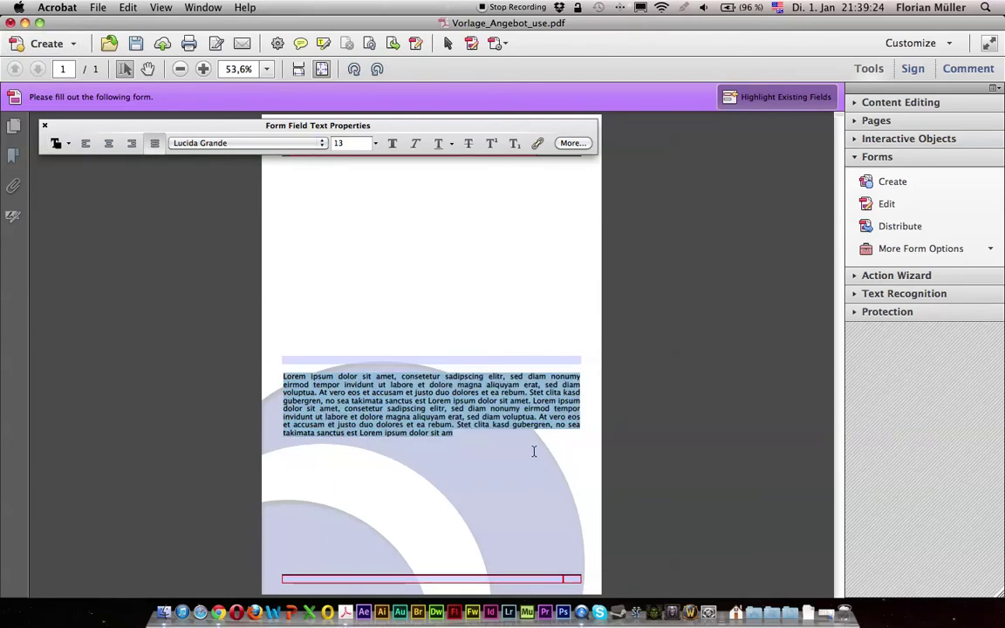
pyautogui.click(456, 435)
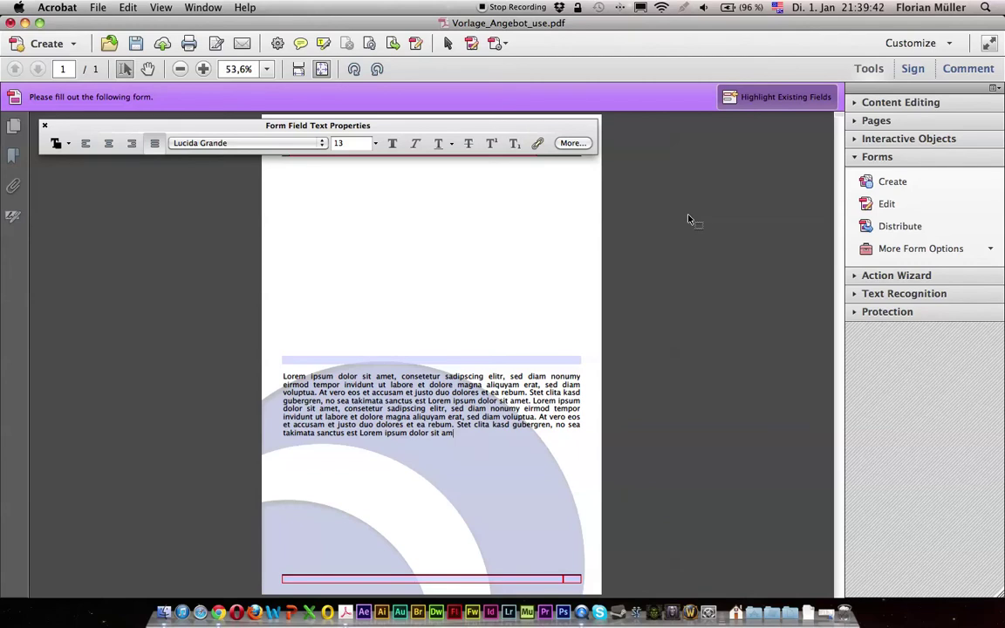
# Step: Apply Save As Other > Reader Extended PDF > Enable More Tools, accepting the usage rights notice
pyautogui.click(99, 7)
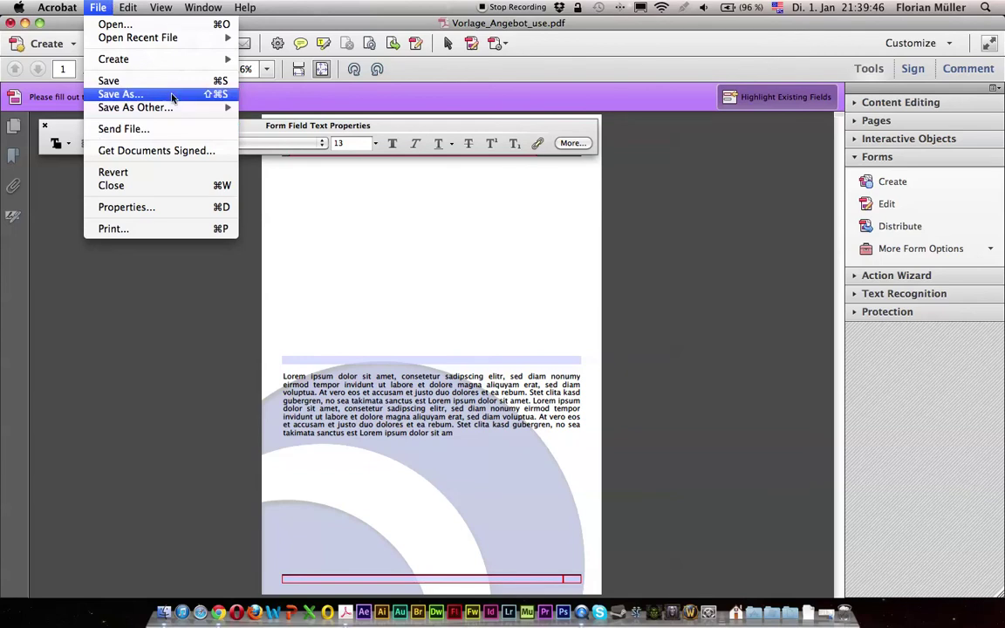
pyautogui.moveTo(173, 108)
pyautogui.moveTo(400, 220)
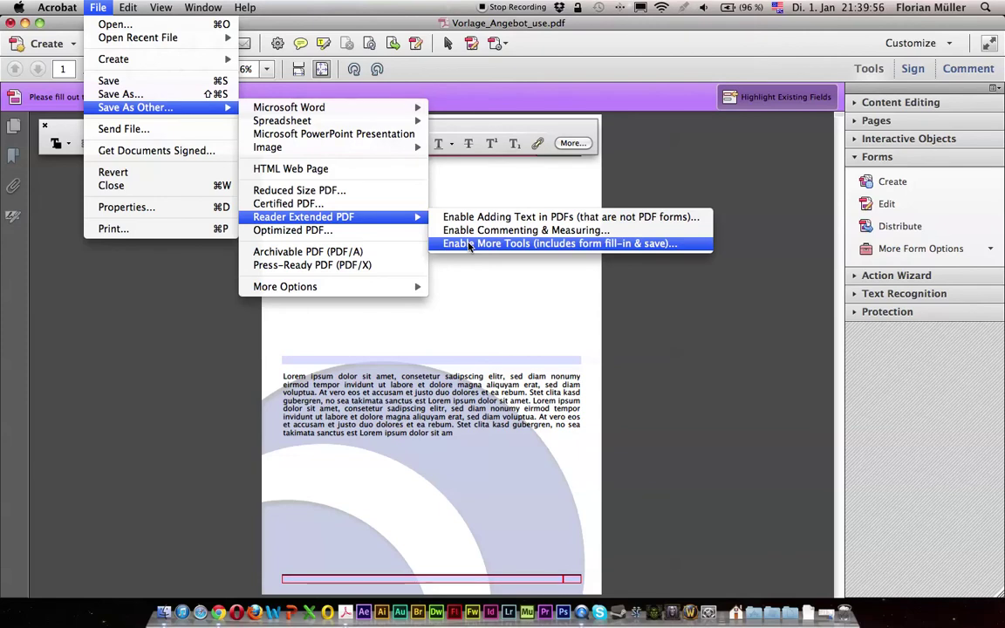
pyautogui.click(542, 245)
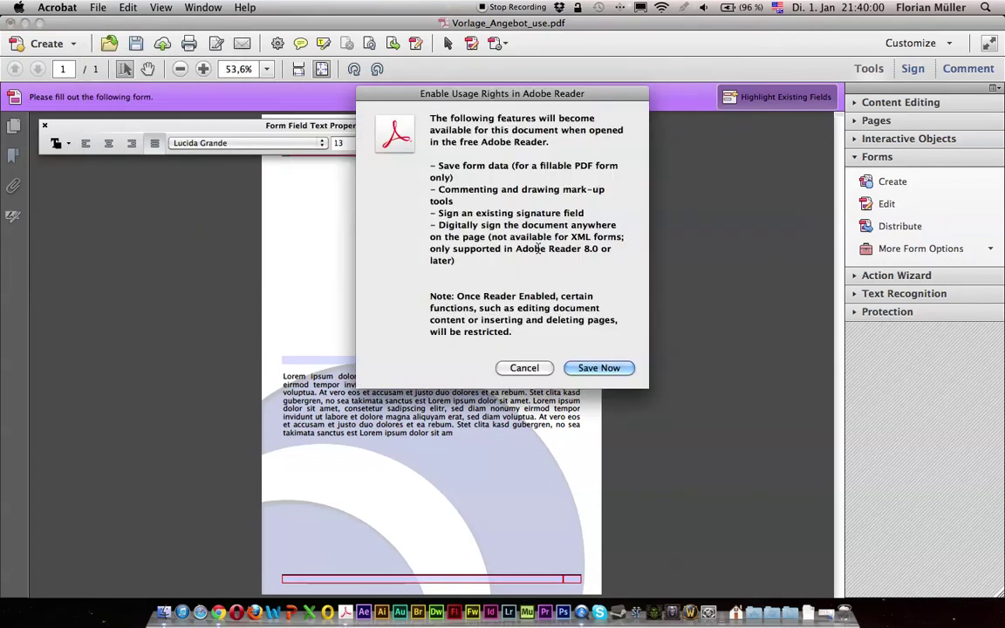
pyautogui.moveTo(536, 98); pyautogui.dragTo(441, 96)
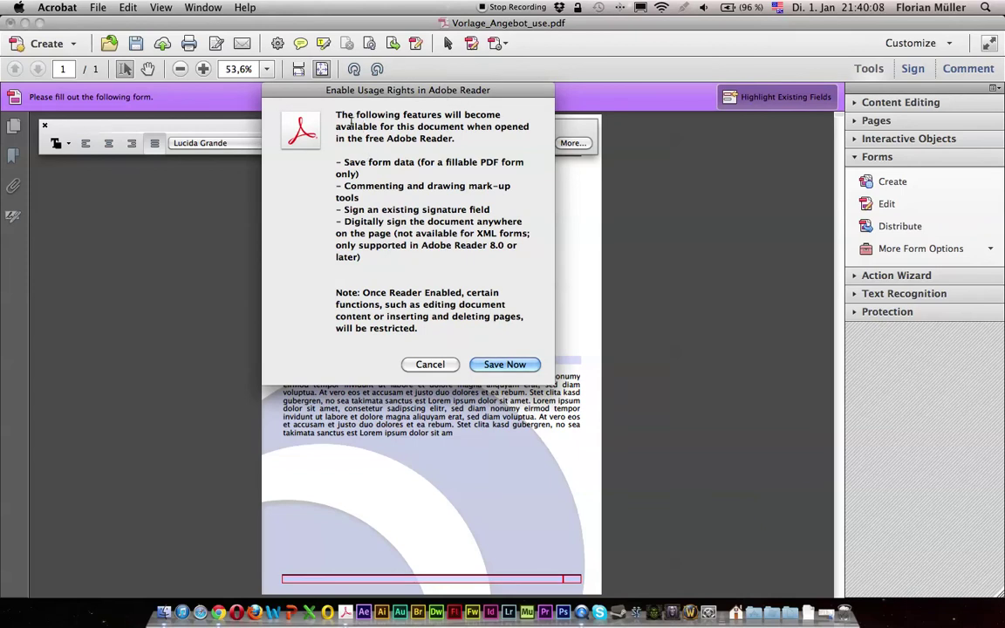
pyautogui.moveTo(337, 113); pyautogui.dragTo(458, 147)
pyautogui.click(310, 106)
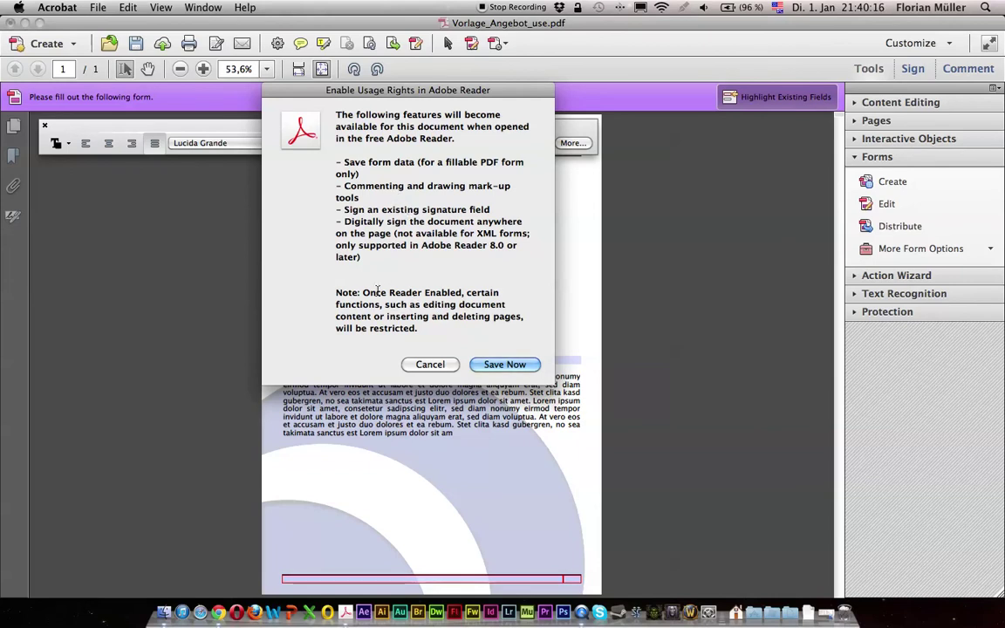
pyautogui.moveTo(362, 293); pyautogui.dragTo(463, 294)
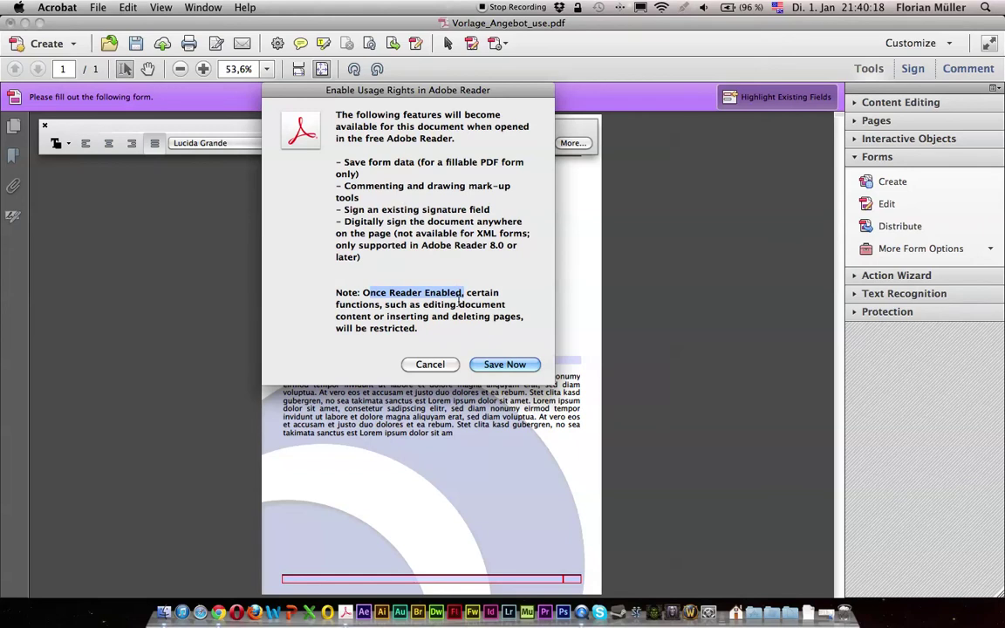
pyautogui.click(459, 300)
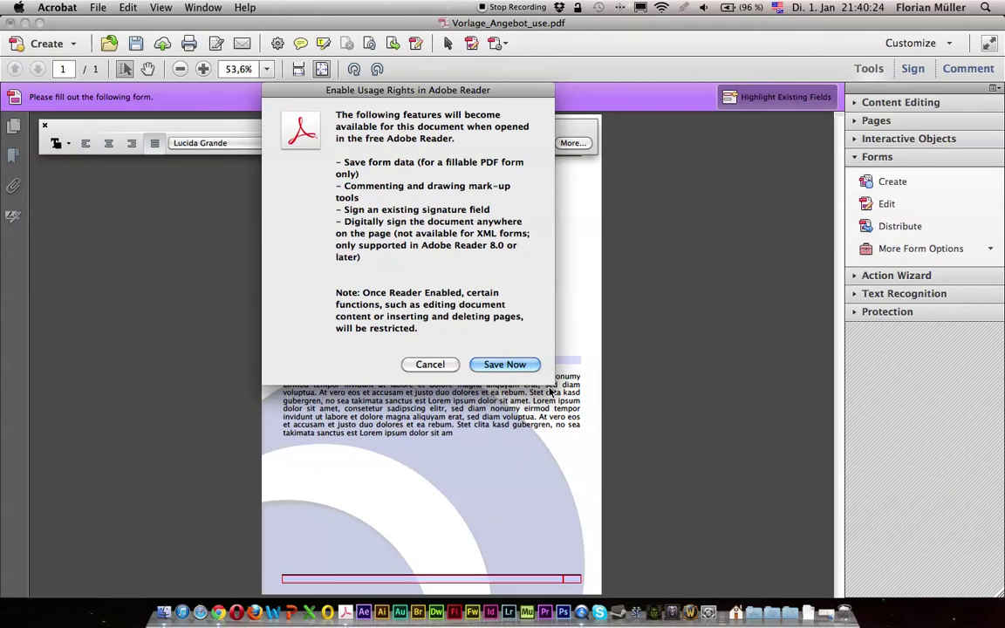
pyautogui.click(515, 365)
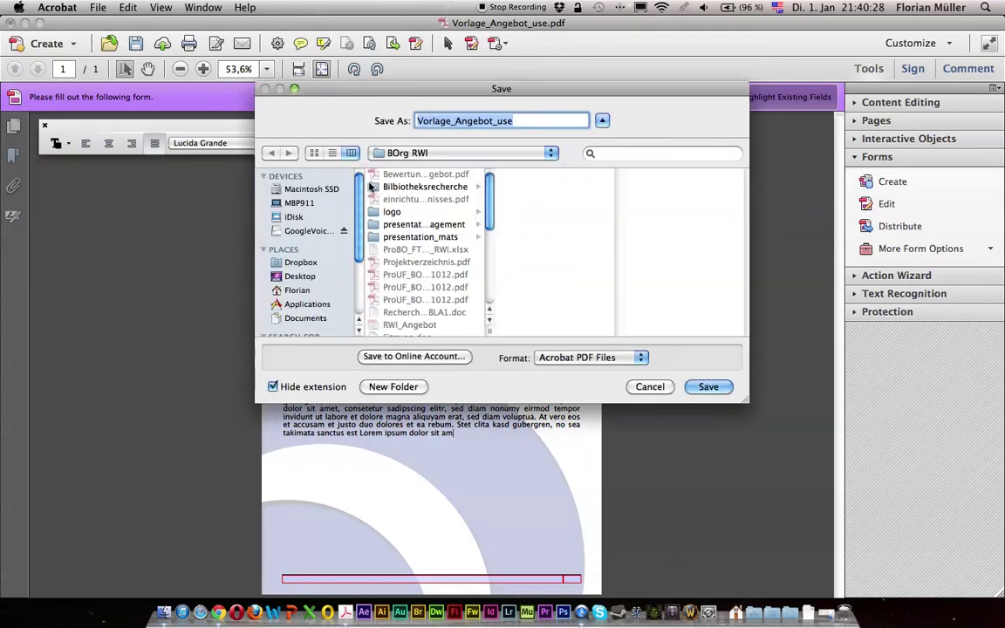
# Step: Save the copy to the Desktop as Vorlage_Angebot_use_reader
pyautogui.click(319, 277)
pyautogui.click(547, 121)
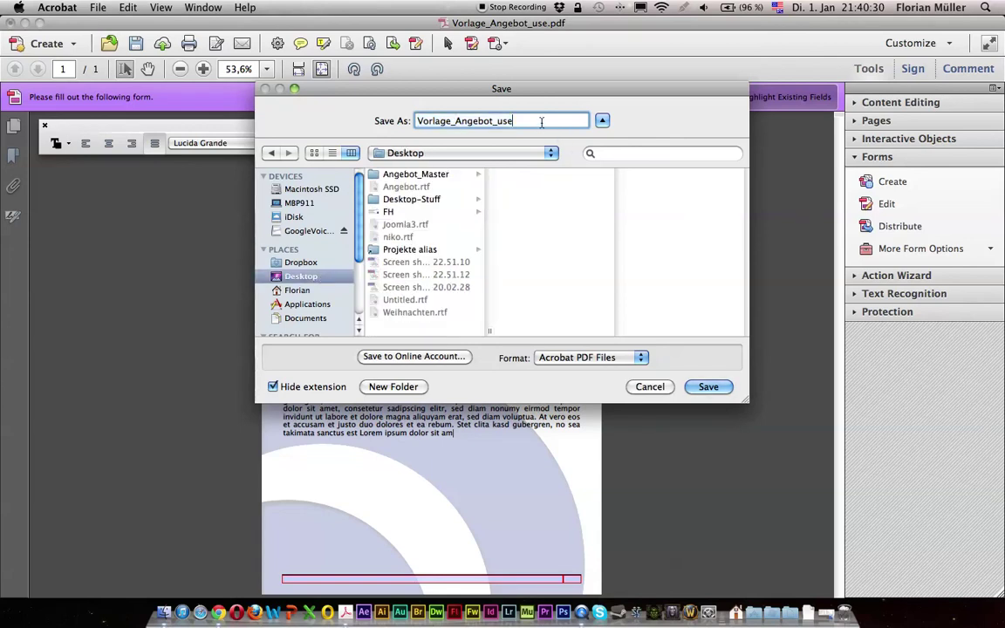
pyautogui.write('_r')
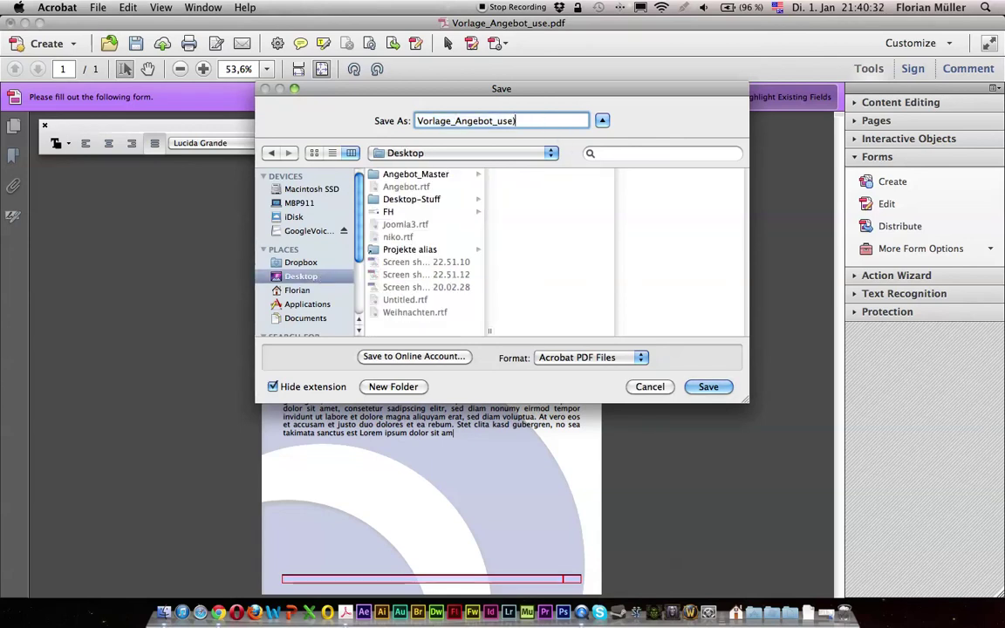
pyautogui.write('eader')
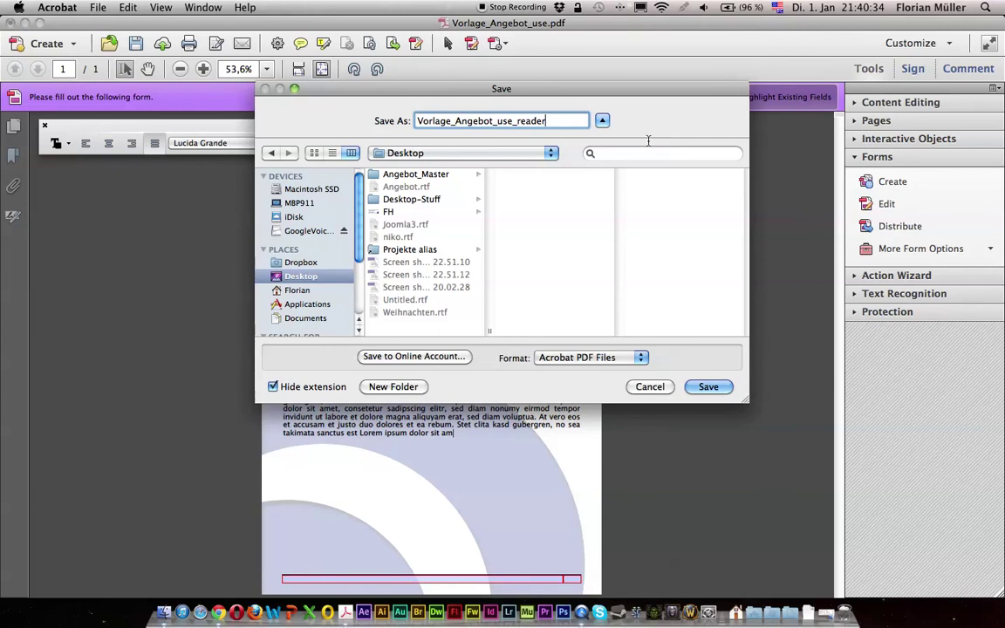
pyautogui.click(708, 387)
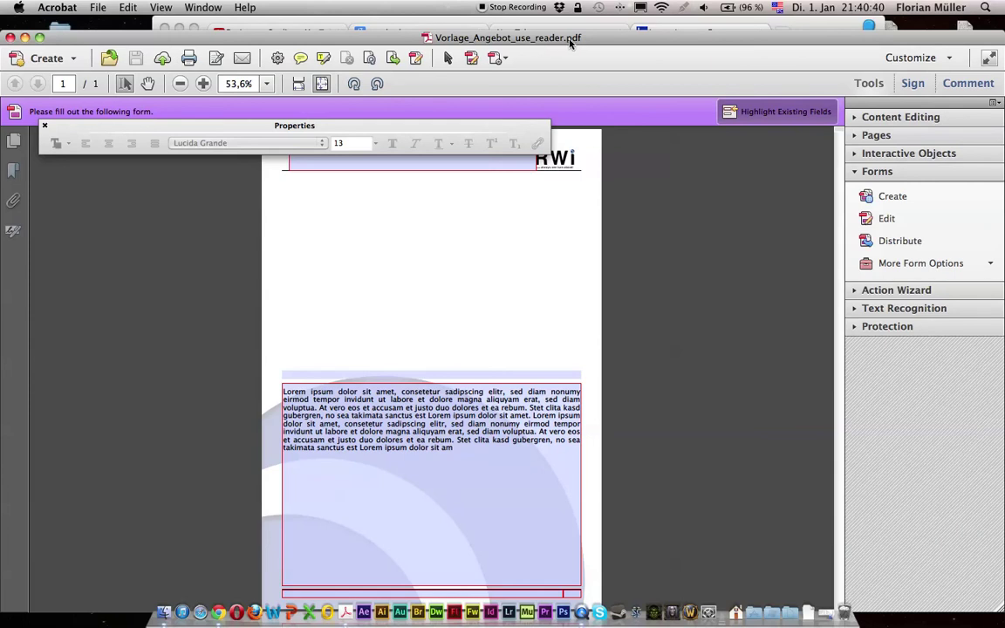
# Step: Move the Acrobat window up and quit Acrobat
pyautogui.moveTo(569, 43); pyautogui.dragTo(558, 26)
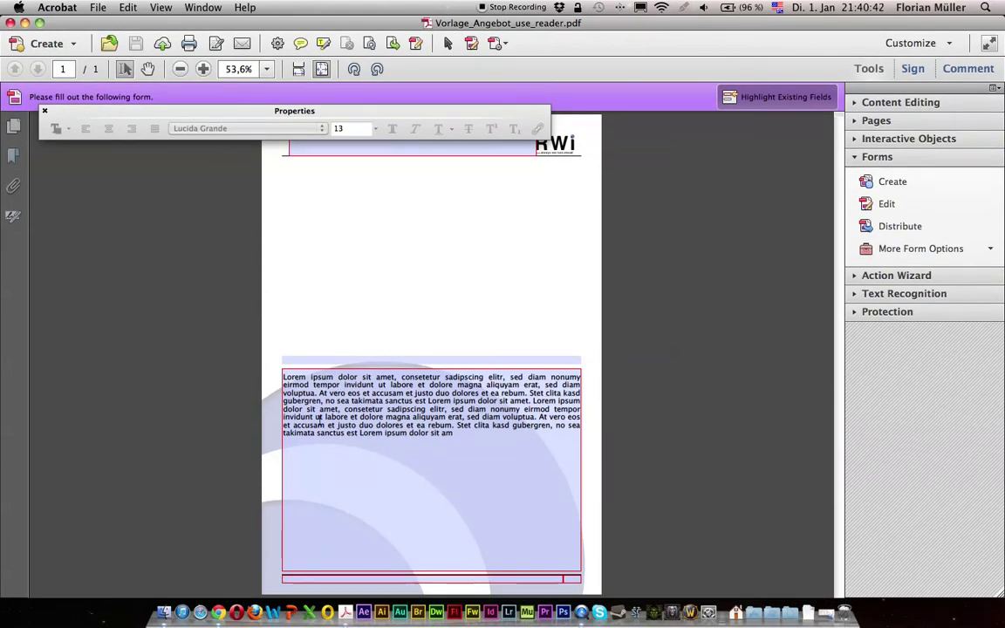
pyautogui.click(487, 498)
pyautogui.click(56, 7)
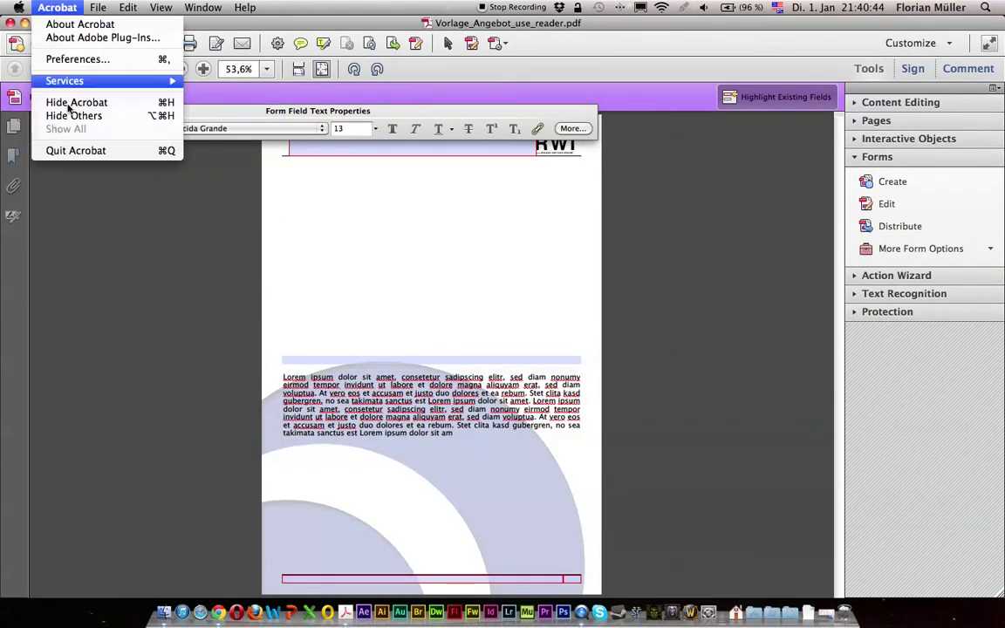
pyautogui.click(75, 150)
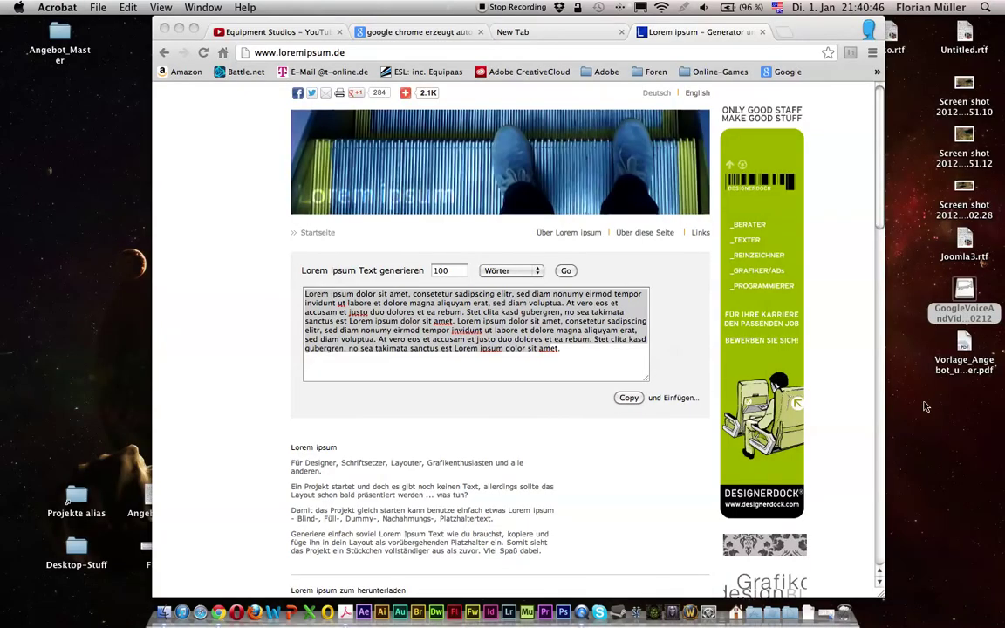
# Step: Close Chrome and open Vorlage_Angebot_use_reader.pdf from the desktop with Adobe Reader 11
pyautogui.click(164, 29)
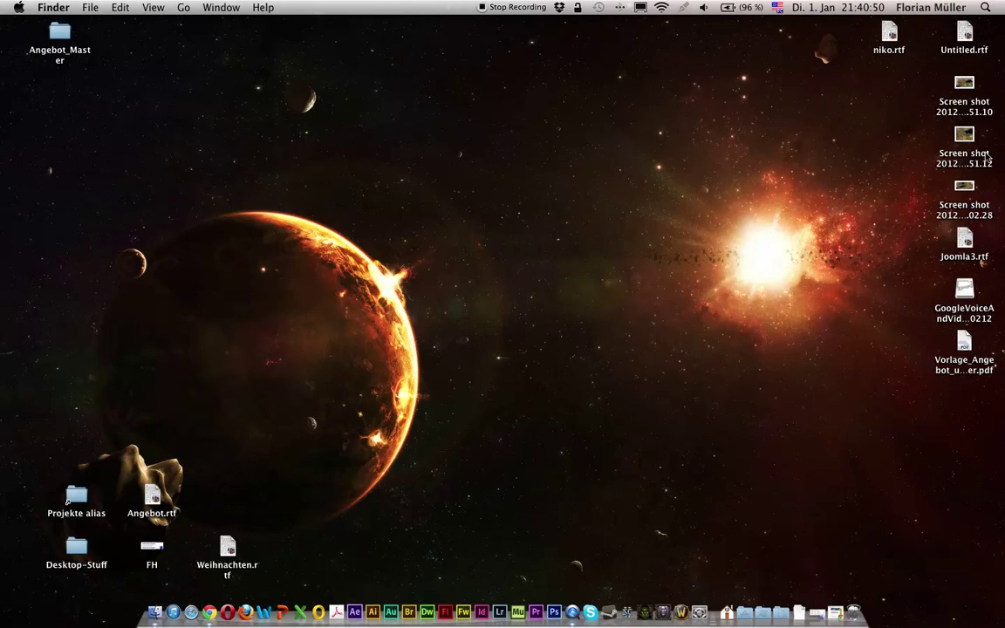
pyautogui.moveTo(966, 339); pyautogui.dragTo(586, 137)
pyautogui.rightClick(589, 142)
pyautogui.moveTo(661, 164)
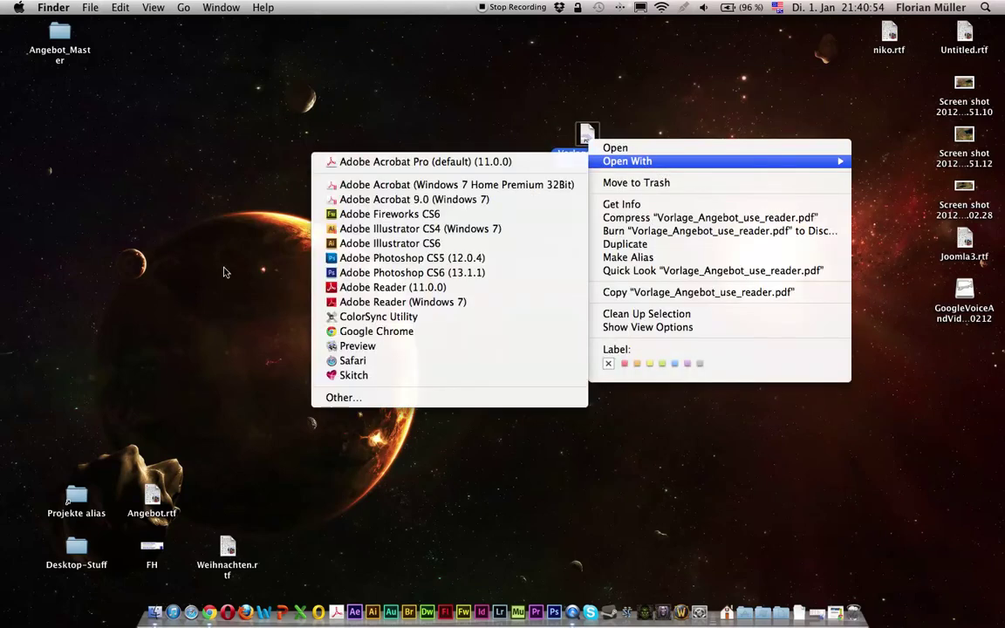
pyautogui.click(437, 258)
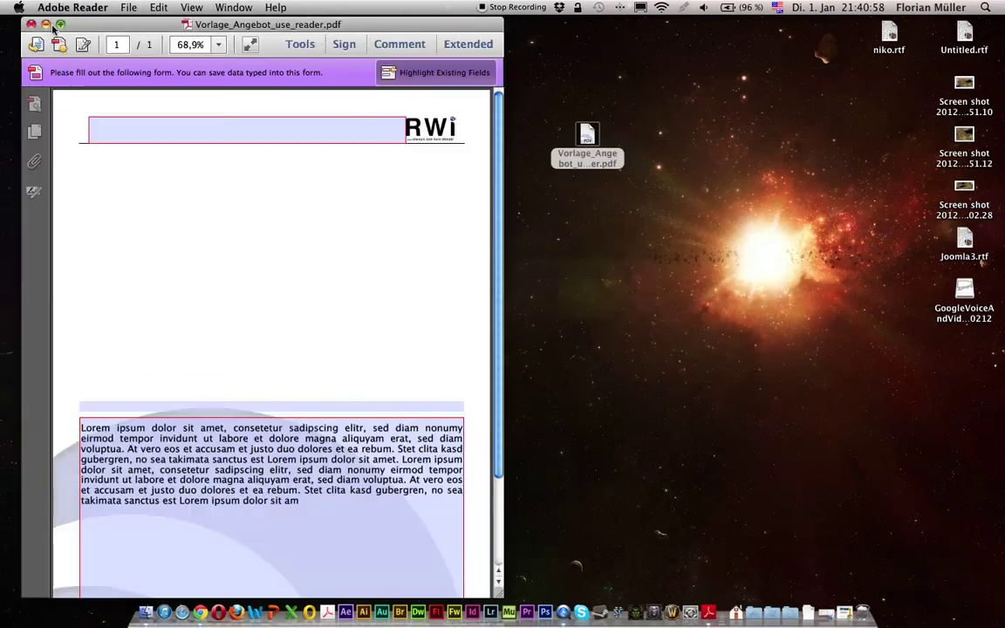
# Step: Maximize the Reader window, fit the page, and replace the body field's text with a longer pasted Lorem ipsum block
pyautogui.click(61, 24)
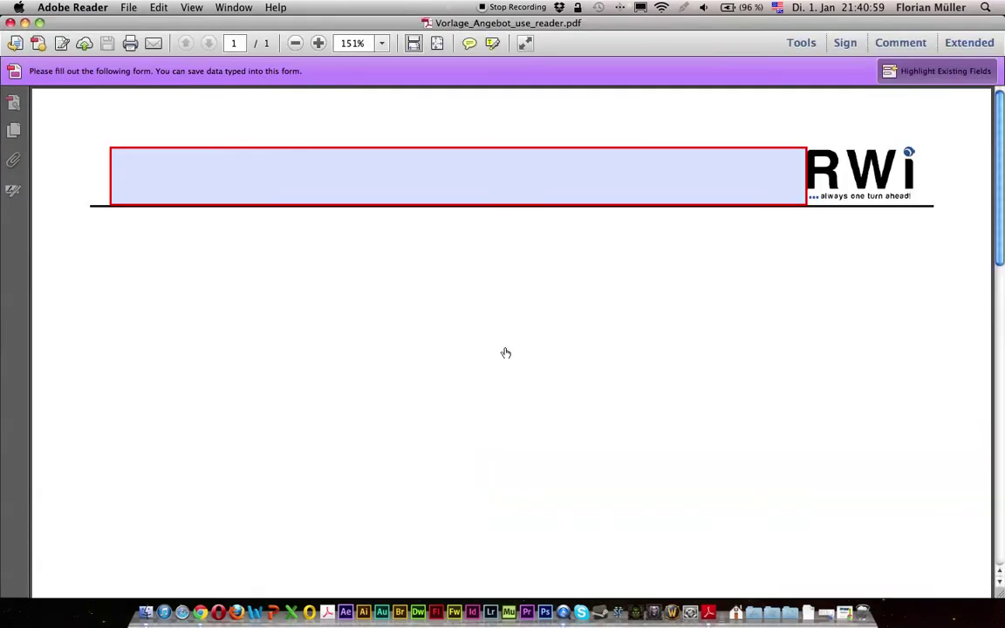
pyautogui.click(437, 43)
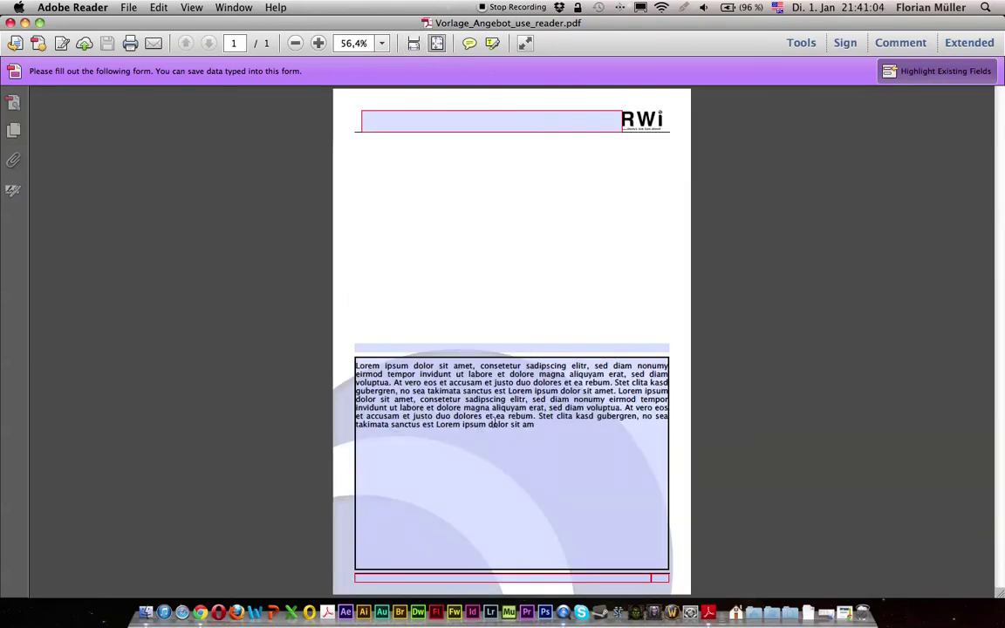
pyautogui.click(446, 394)
pyautogui.moveTo(542, 415); pyautogui.dragTo(386, 365)
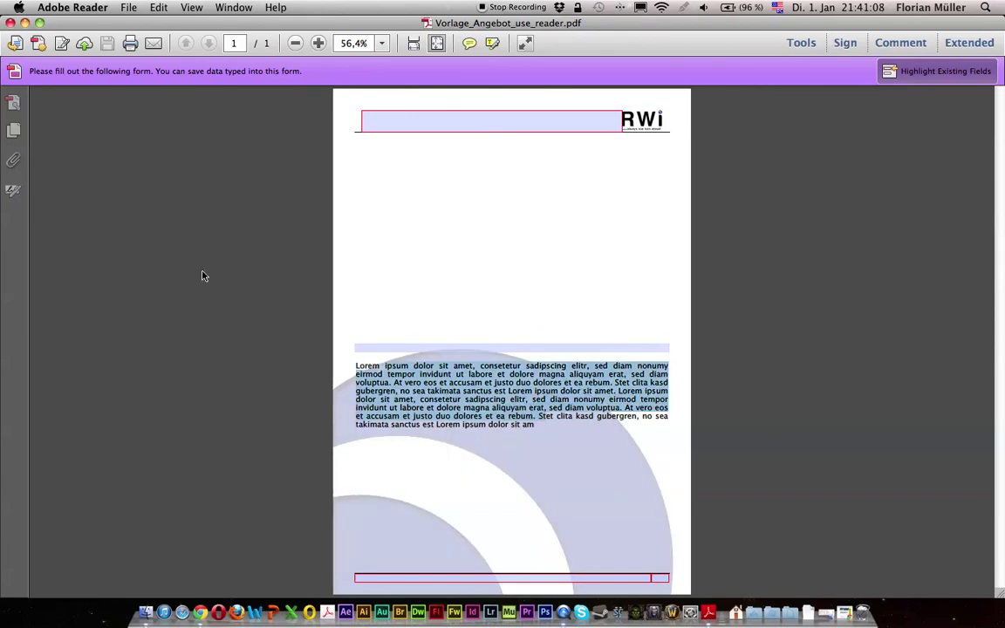
pyautogui.press('BackSpace')
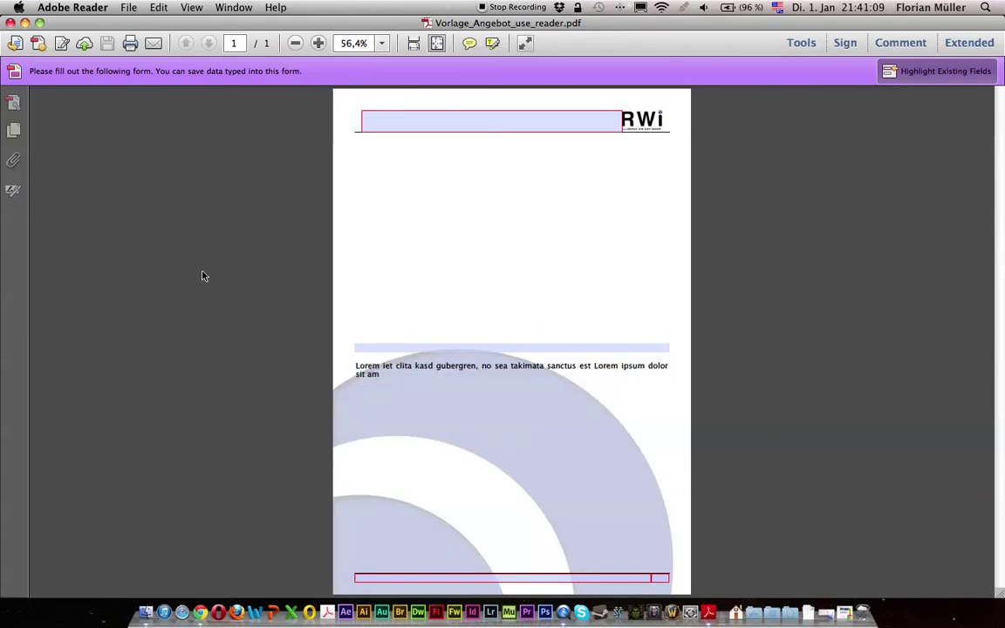
pyautogui.click(406, 390)
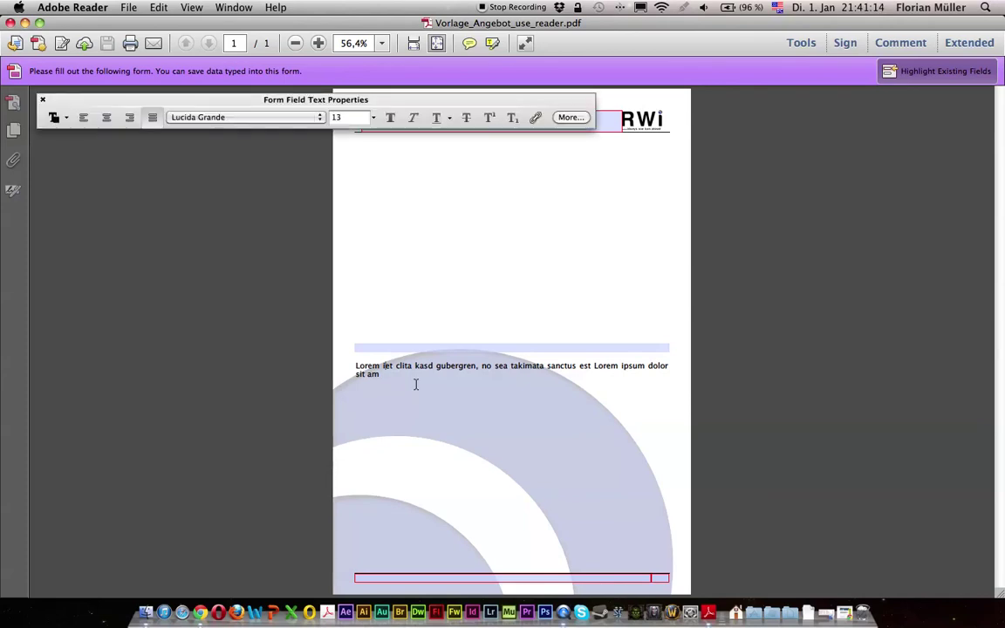
pyautogui.press('super+v')
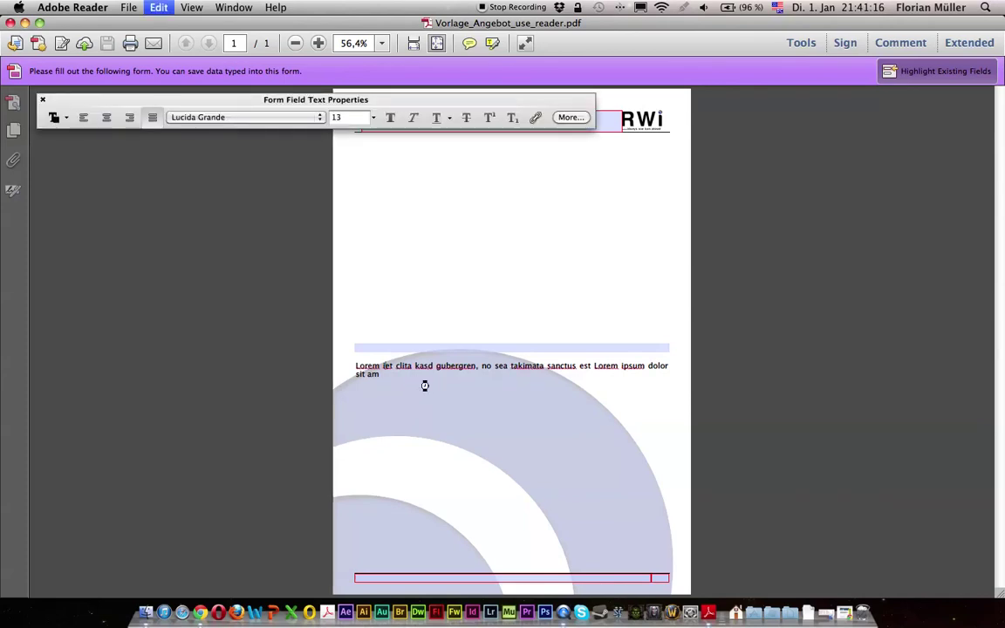
# Step: Apply center, left and right alignment to all the field's text, ending with justified
pyautogui.press('super+a')
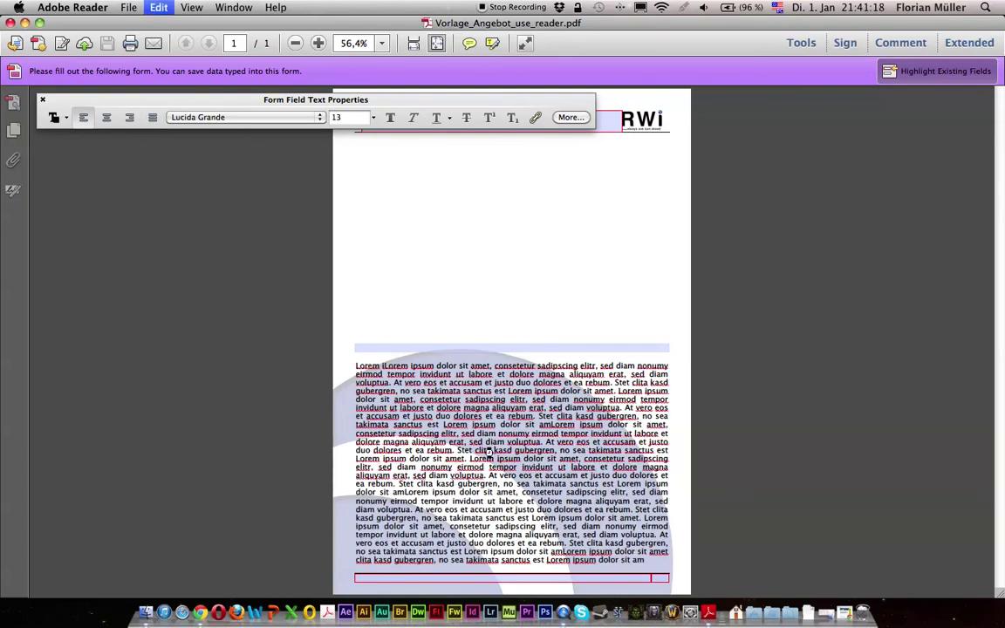
pyautogui.click(107, 117)
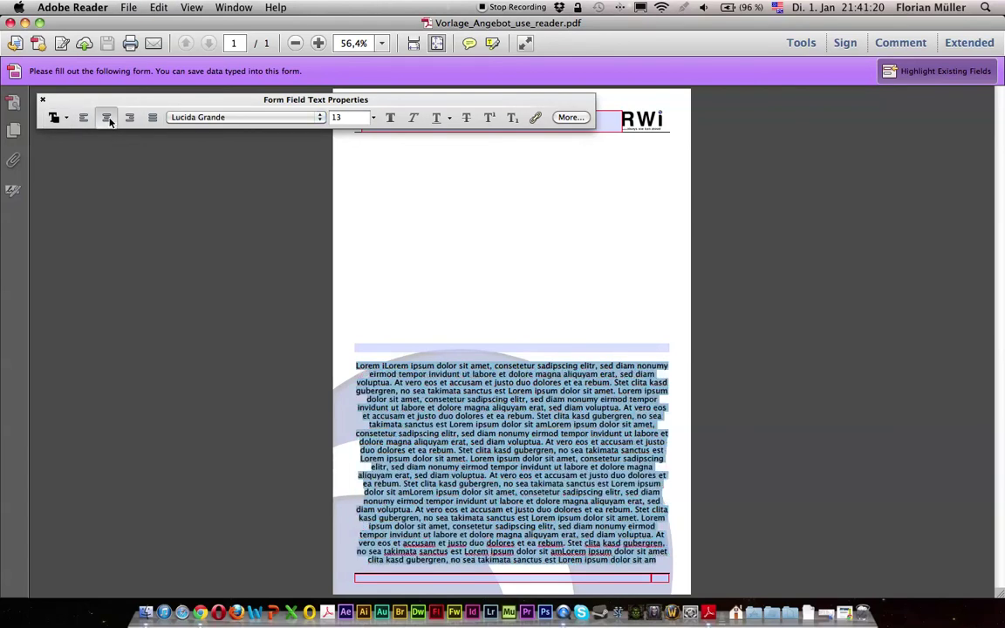
pyautogui.click(84, 117)
pyautogui.click(129, 117)
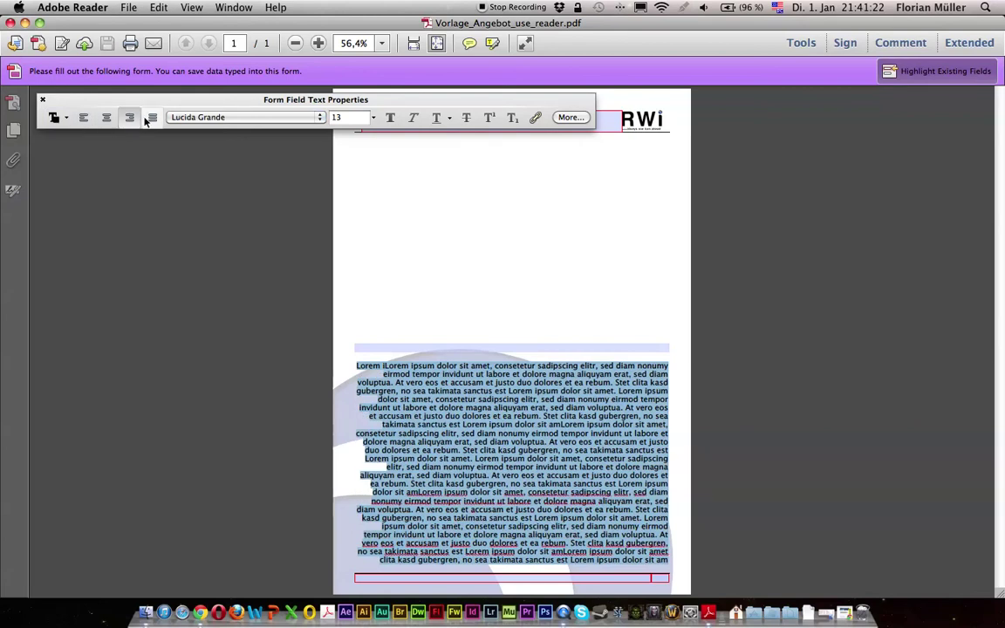
pyautogui.click(151, 117)
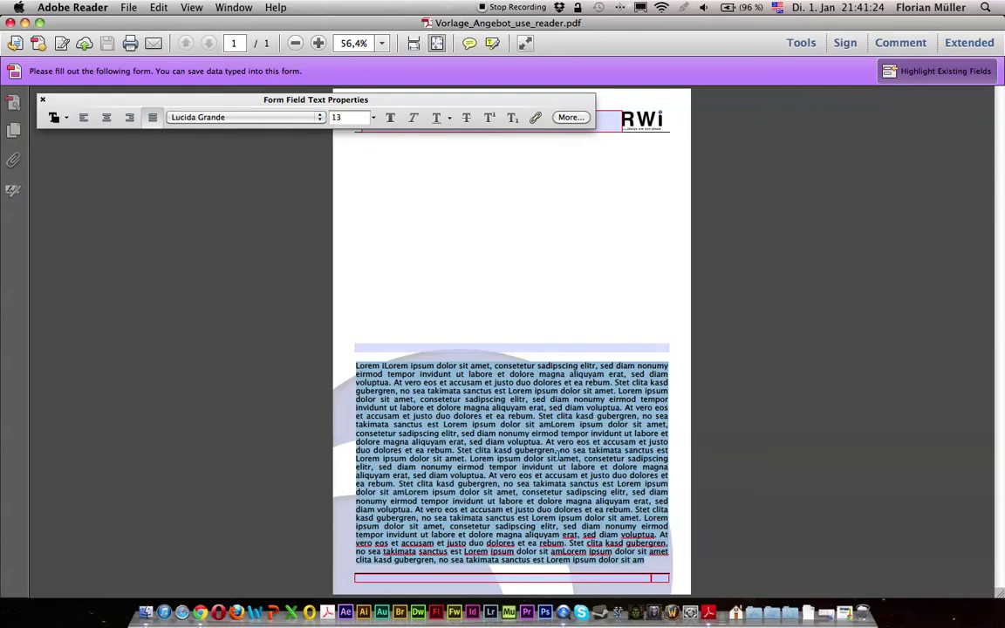
# Step: Deselect the text and quit Adobe Reader without saving the changes
pyautogui.click(726, 515)
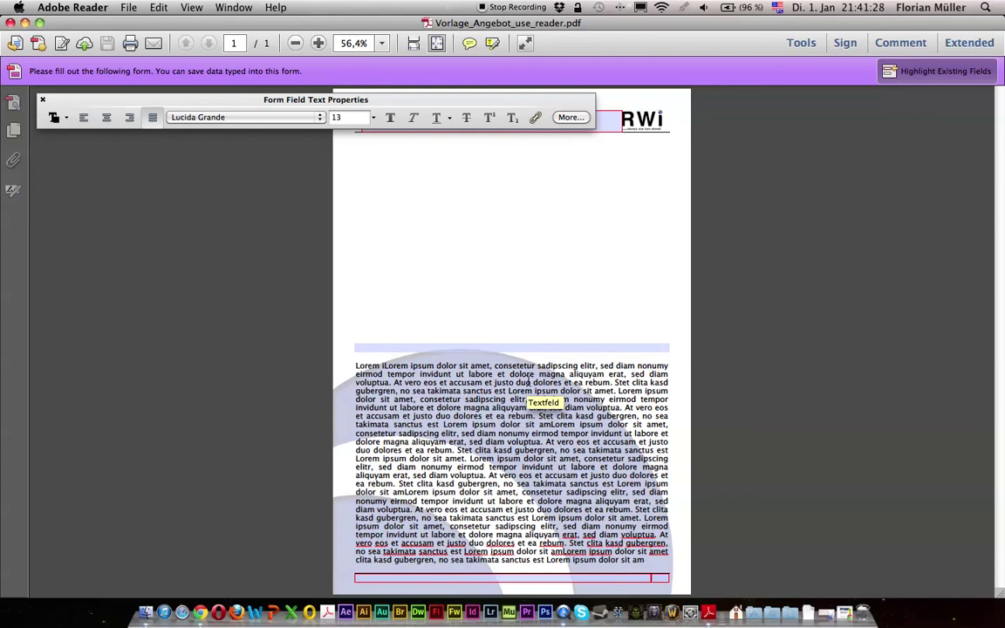
pyautogui.press('super+q')
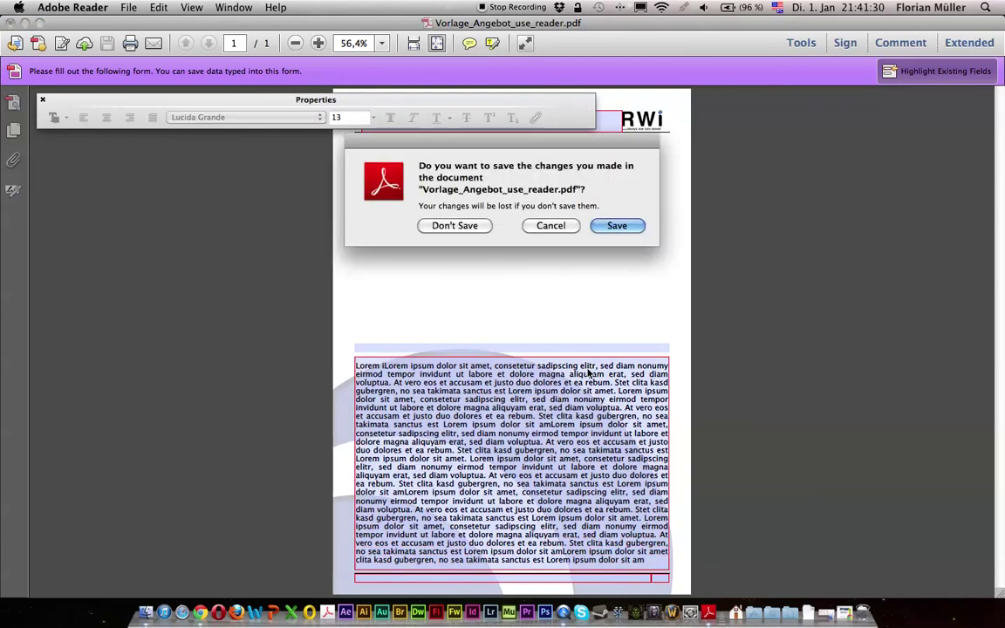
pyautogui.click(454, 226)
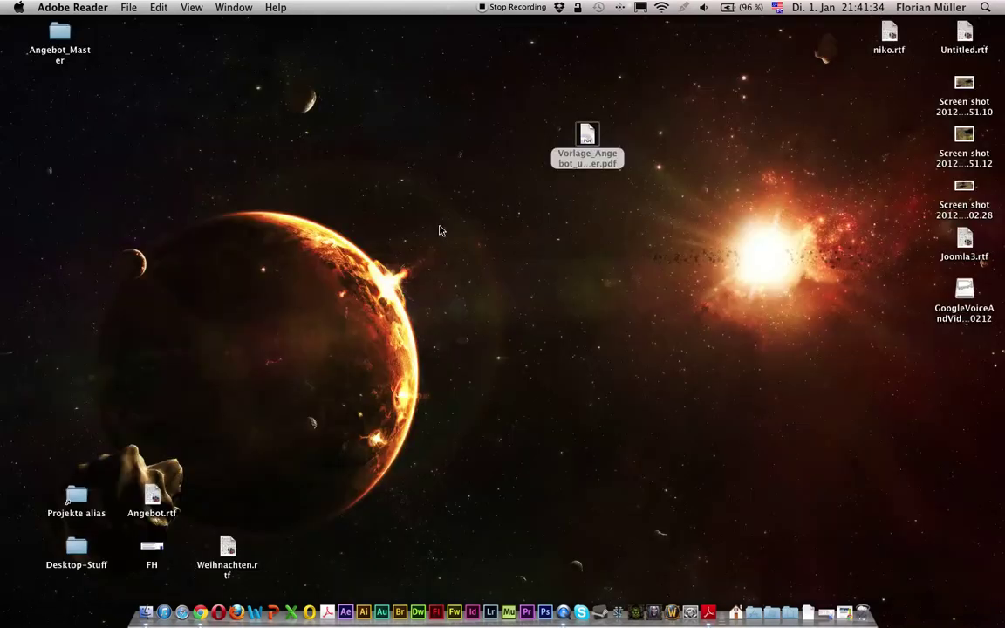